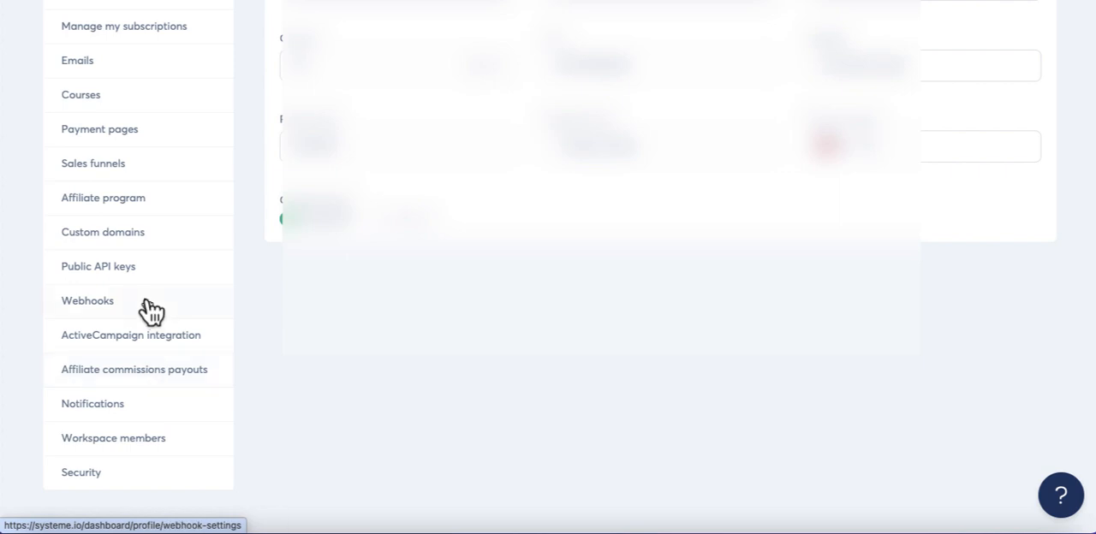
Open the Custom domains page in the account settings.
{"action": "scroll", "coordinate": [143, 310], "scroll_direction": "up", "scroll_amount": 1}
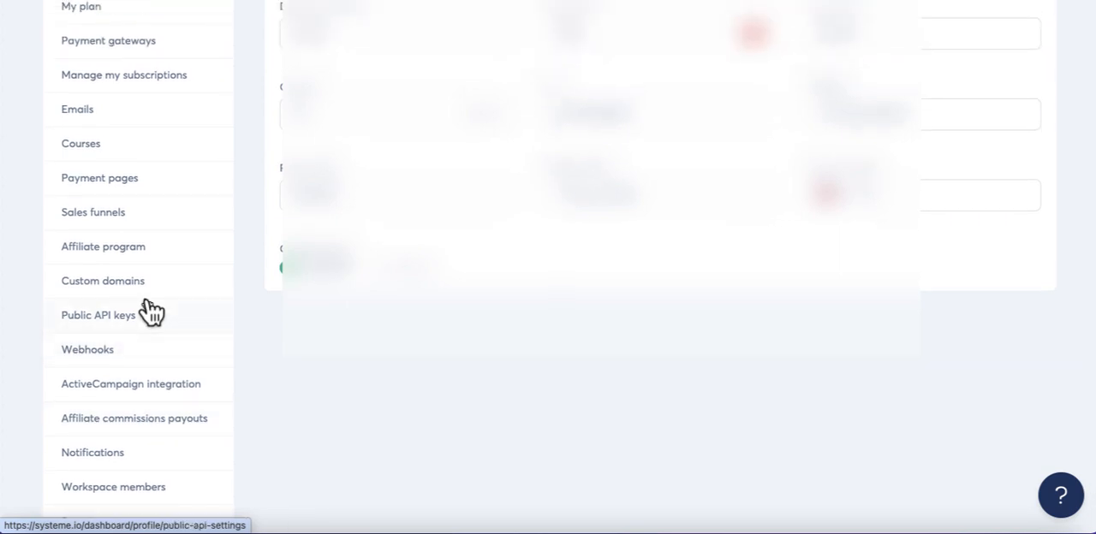
{"action": "scroll", "coordinate": [150, 310], "scroll_direction": "up", "scroll_amount": 2}
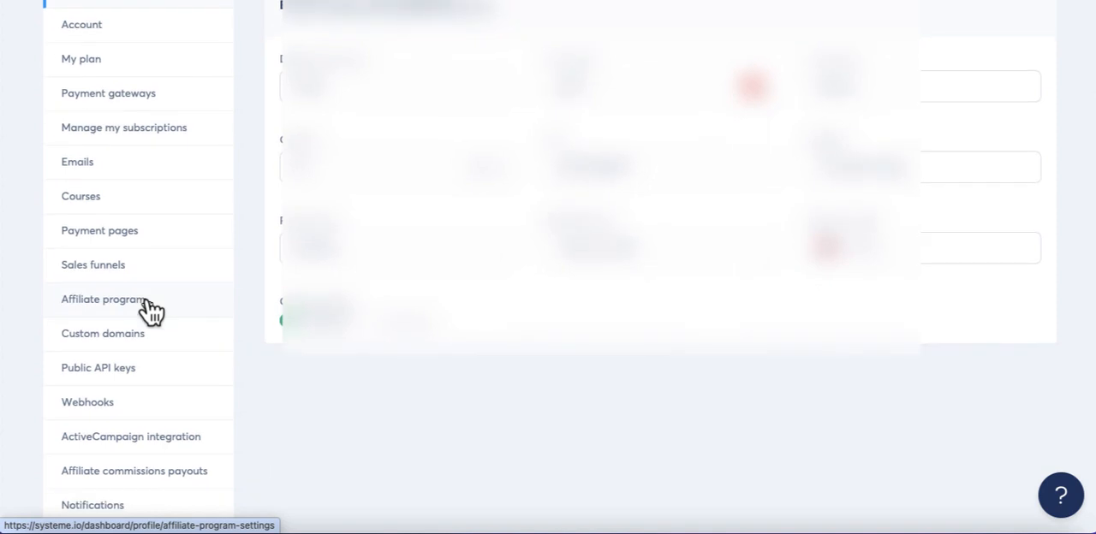
{"action": "left_click", "coordinate": [133, 347]}
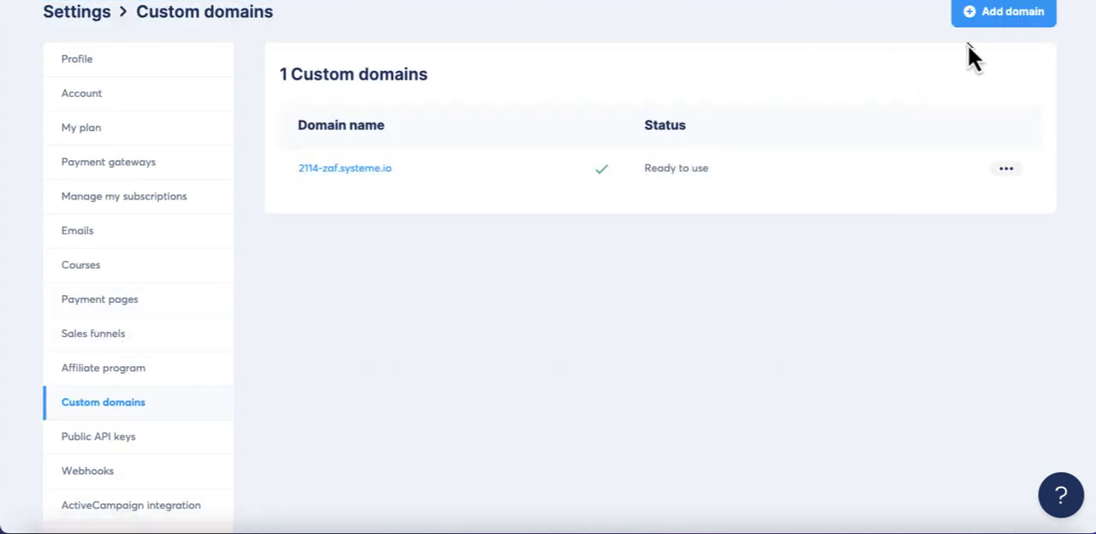
Add the custom domain optin.marketingdefender.com and save it.
{"action": "left_click", "coordinate": [1002, 17]}
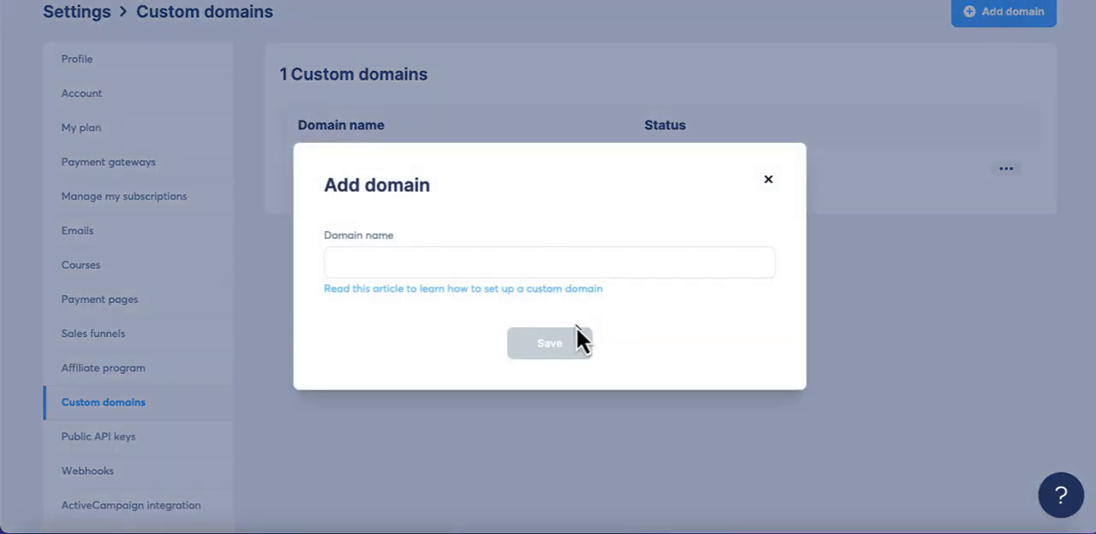
{"action": "left_click", "coordinate": [527, 265]}
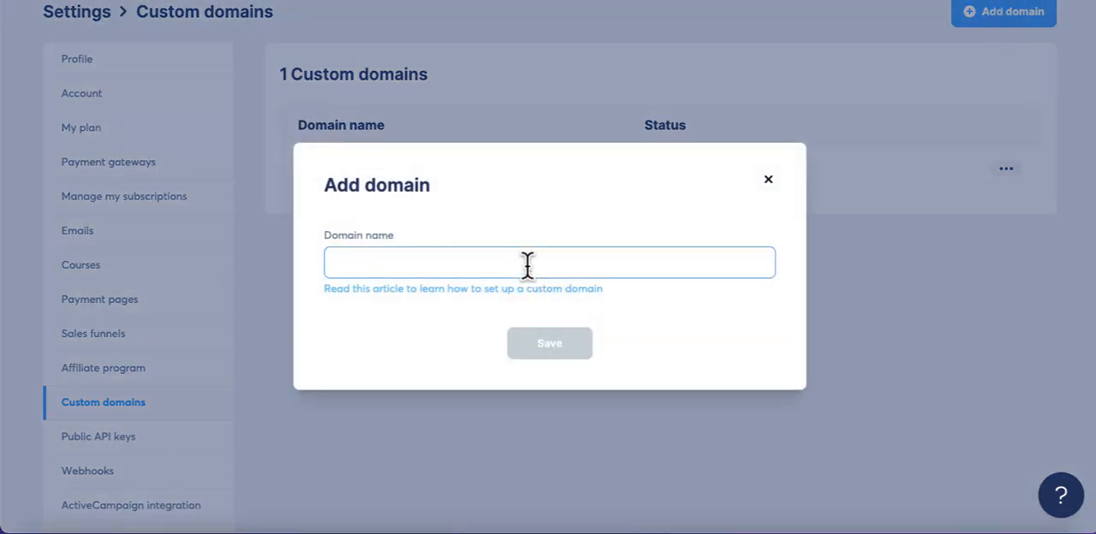
{"action": "type", "text": "op"}
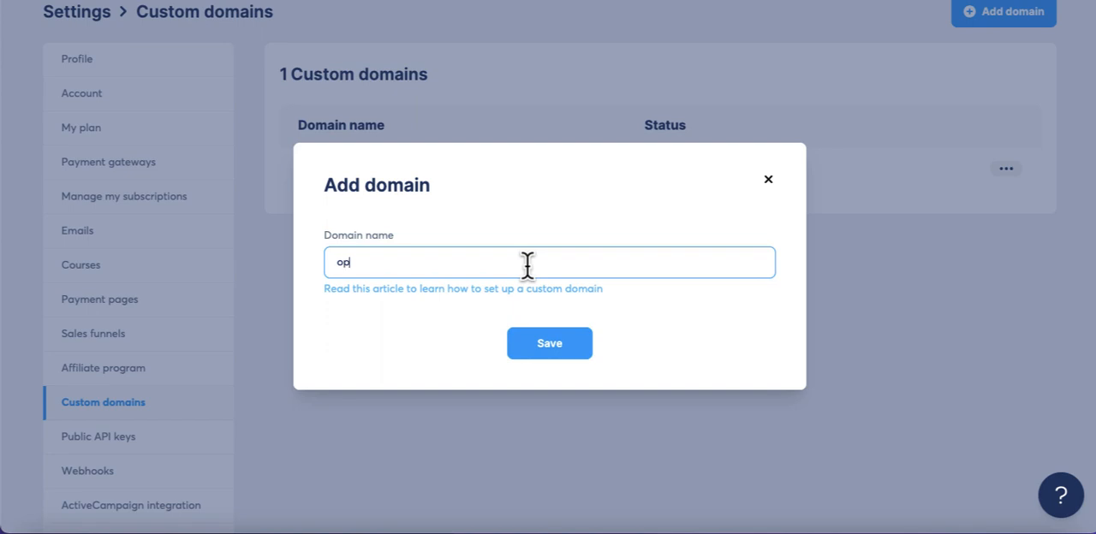
{"action": "type", "text": "tin.marketingdefende"}
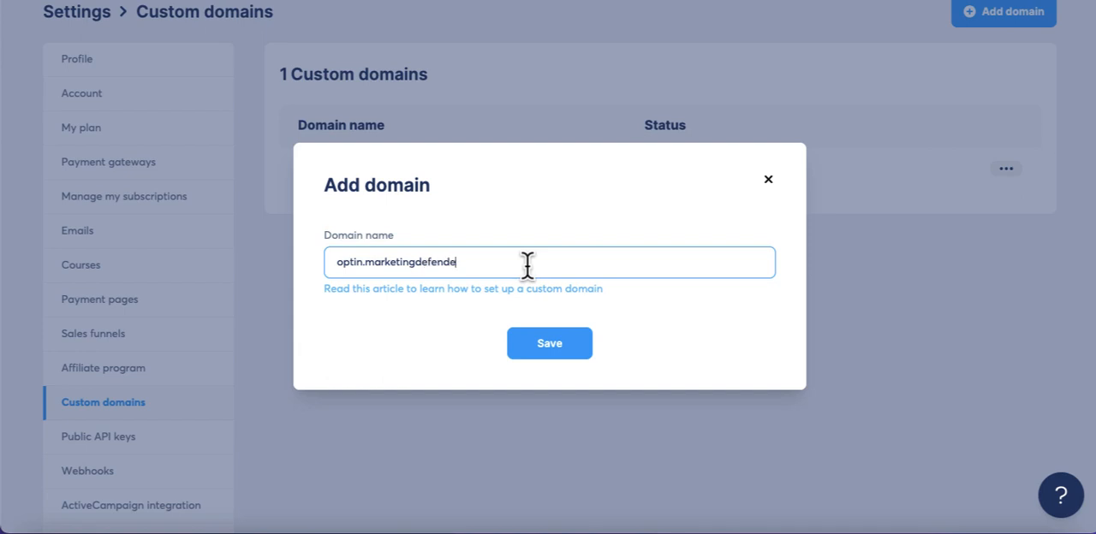
{"action": "type", "text": "r.com"}
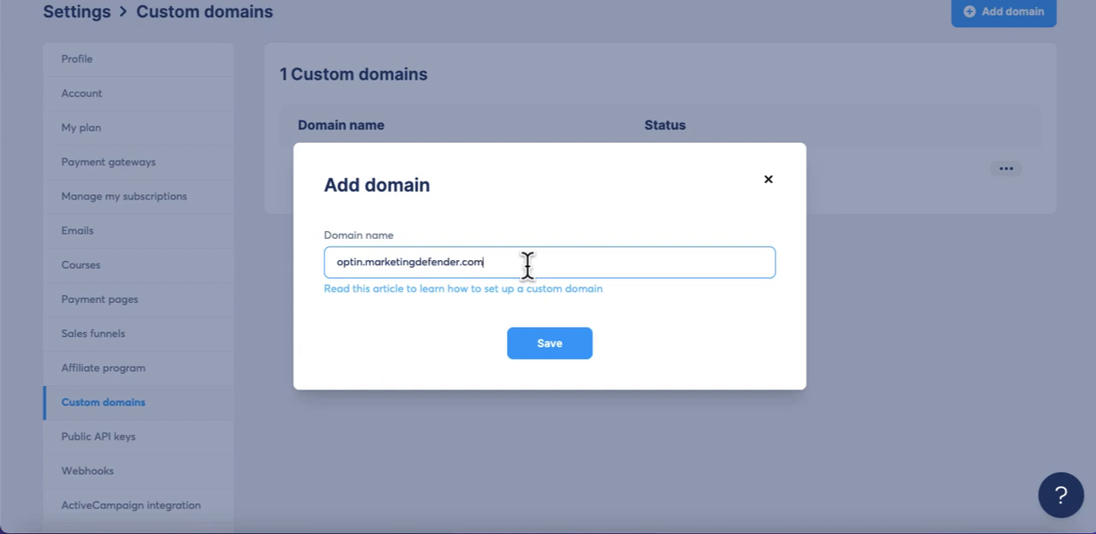
{"action": "left_click", "coordinate": [552, 345]}
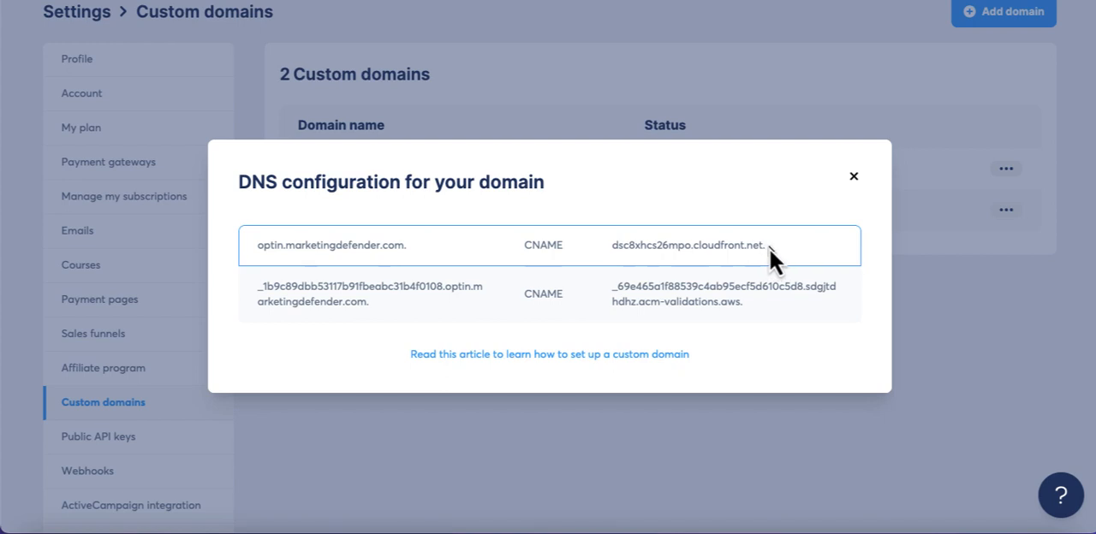
Copy the CNAME target dsc8xhcs26mpo.cloudfront.net. of the optin.marketingdefender.com record from the domain's DNS configuration.
{"action": "left_click_drag", "start_coordinate": [768, 247], "coordinate": [613, 243]}
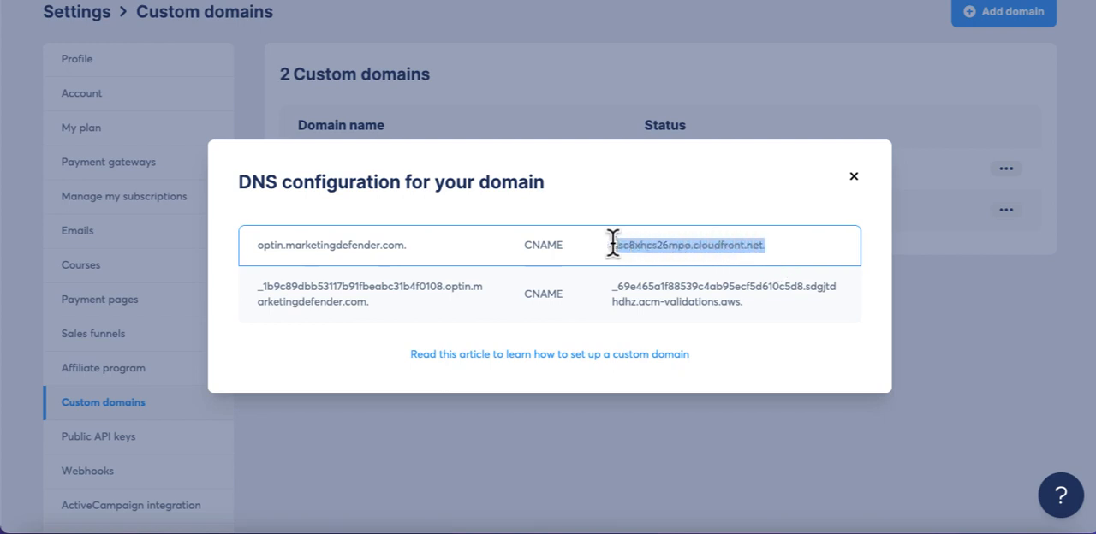
{"action": "right_click", "coordinate": [624, 246]}
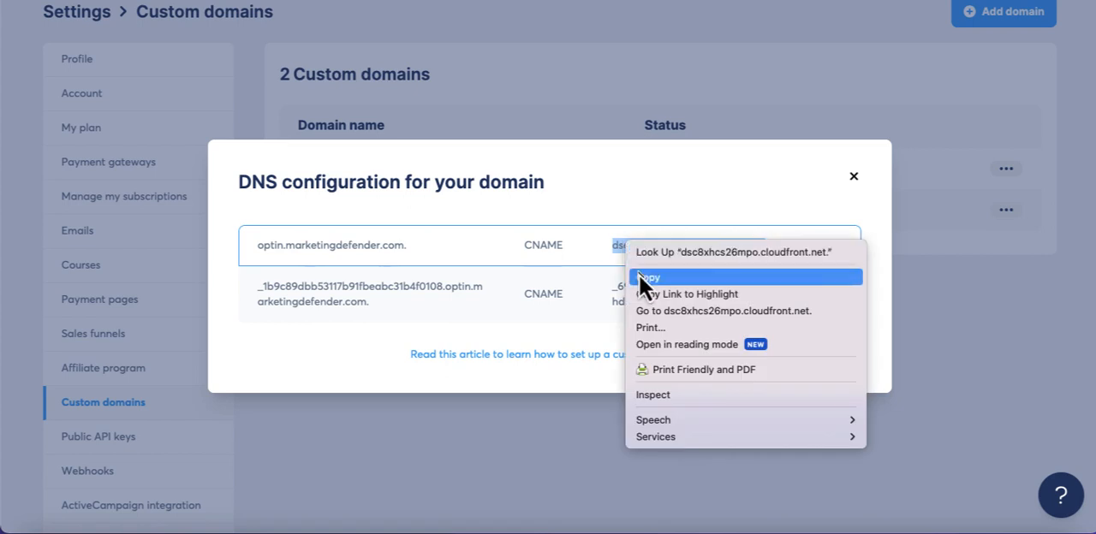
{"action": "left_click", "coordinate": [638, 276]}
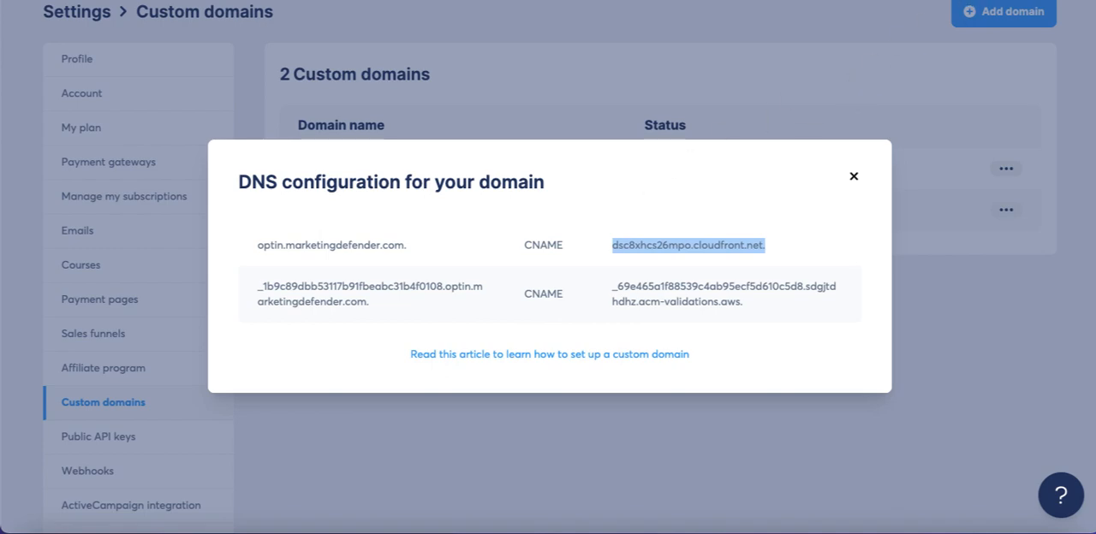
Switch to SiteGround's DNS Zone Editor for marketingdefender.com and choose CNAME as the new record's type.
{"action": "left_click", "coordinate": [941, 1]}
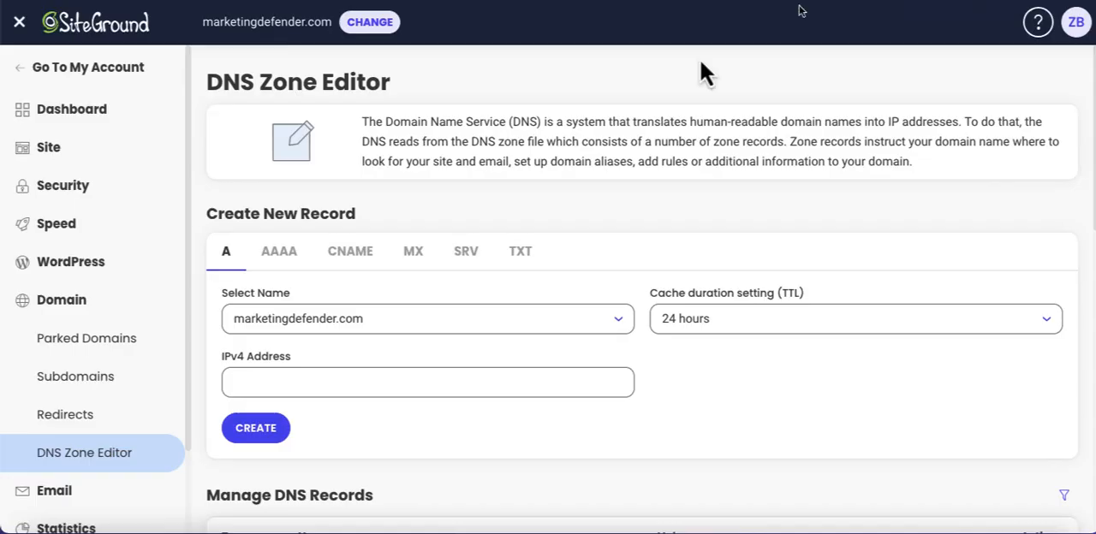
{"action": "scroll", "coordinate": [539, 147], "scroll_direction": "down", "scroll_amount": 1}
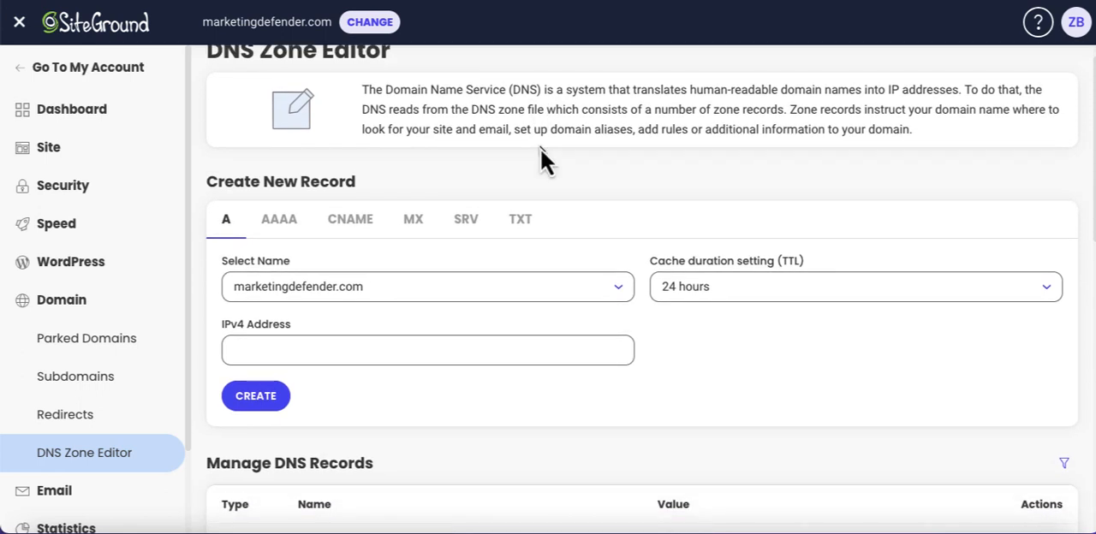
{"action": "scroll", "coordinate": [540, 159], "scroll_direction": "down", "scroll_amount": 1}
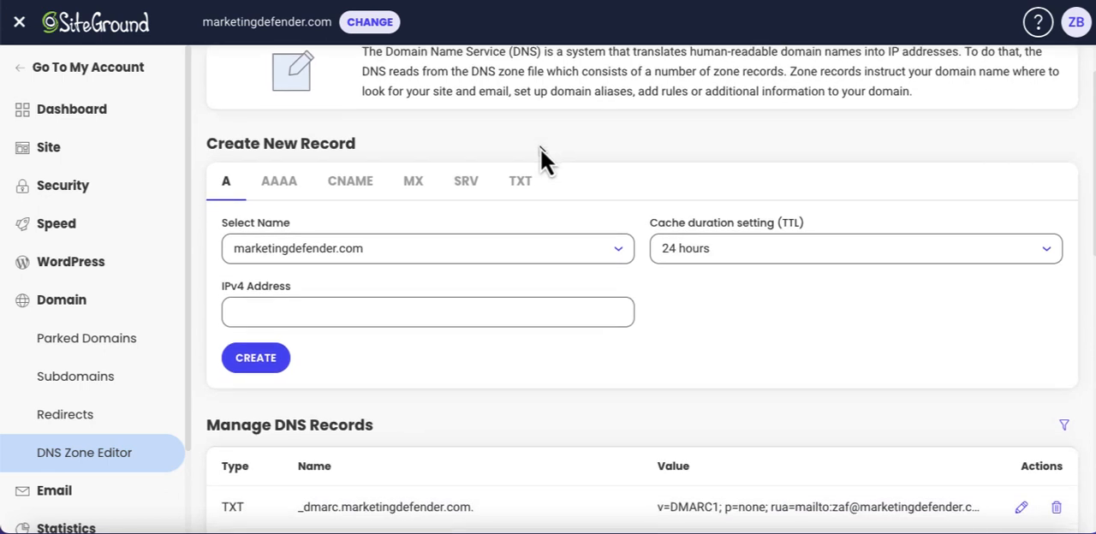
{"action": "scroll", "coordinate": [541, 149], "scroll_direction": "up", "scroll_amount": 1}
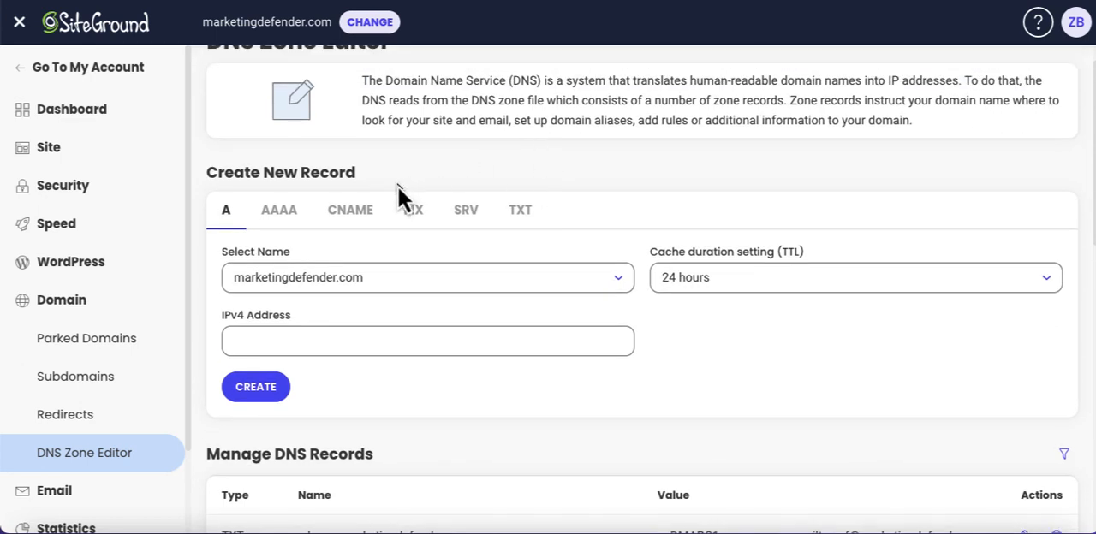
{"action": "left_click", "coordinate": [365, 218]}
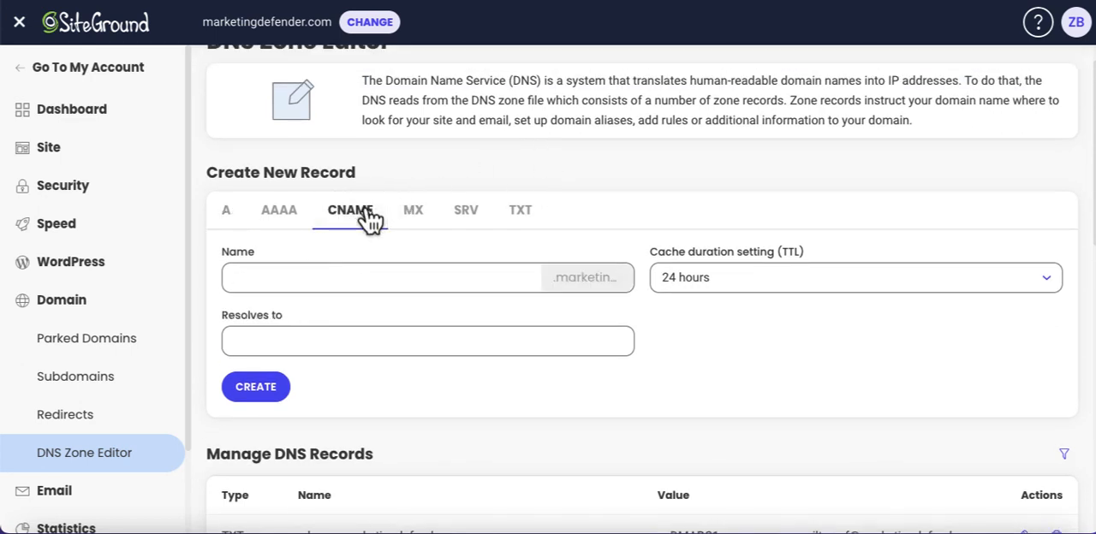
Create the CNAME record named optin that resolves to the copied target dsc8xhcs26mpo.cloudfront.net.
{"action": "left_click", "coordinate": [358, 275]}
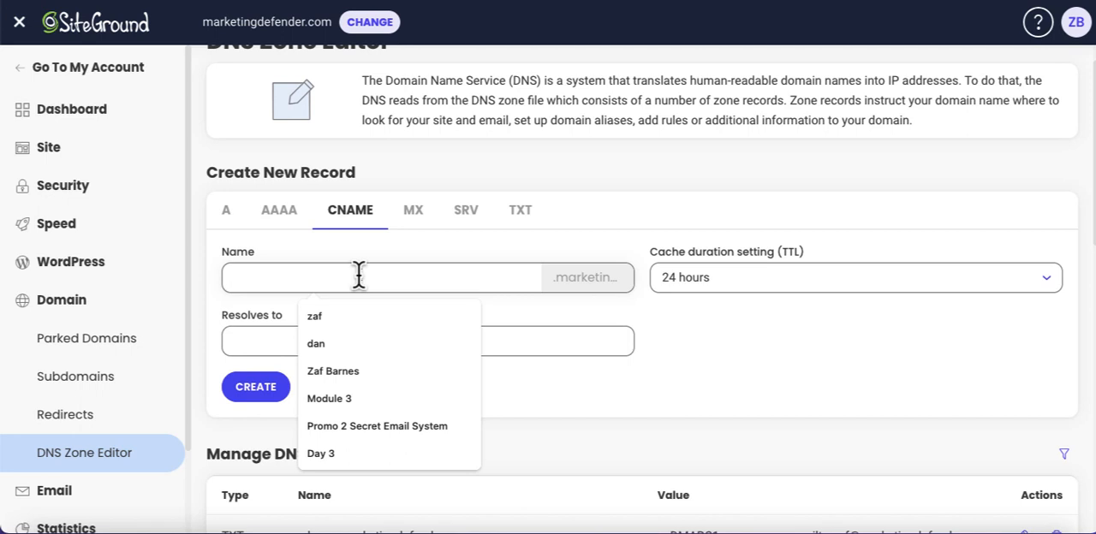
{"action": "type", "text": "opti"}
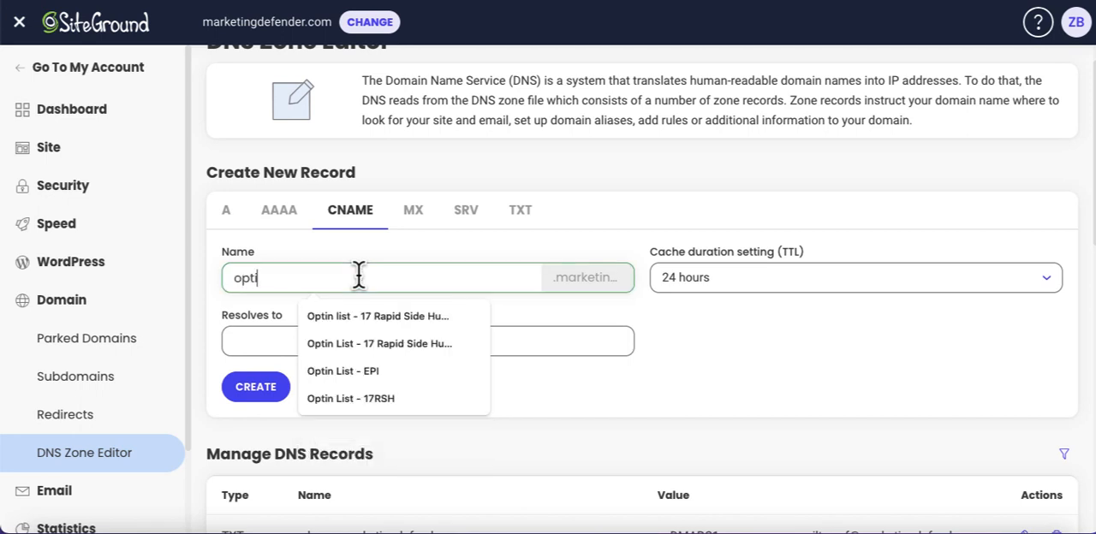
{"action": "type", "text": "n"}
{"action": "left_click", "coordinate": [261, 340]}
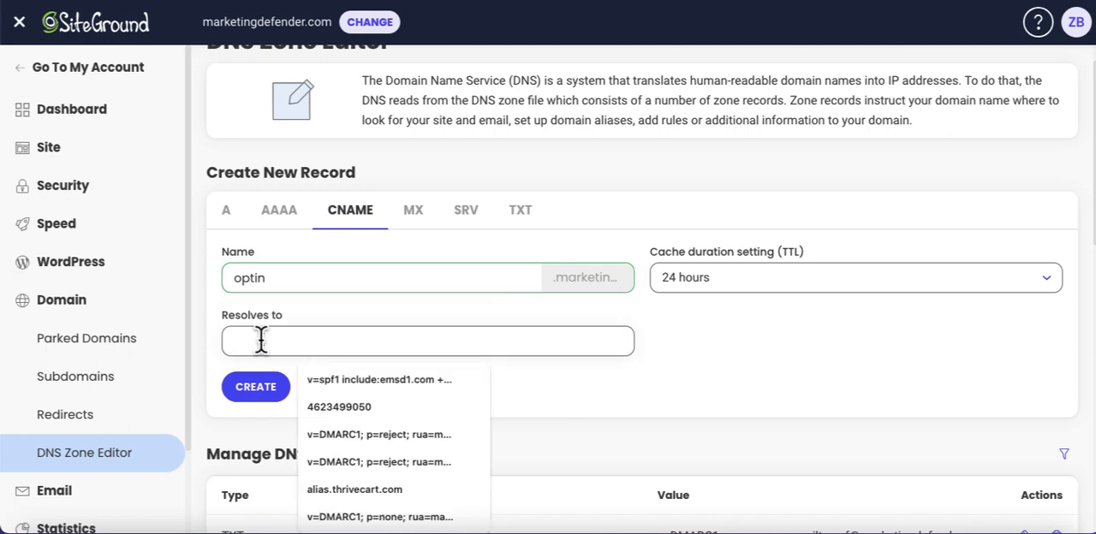
{"action": "key", "text": "ctrl+v"}
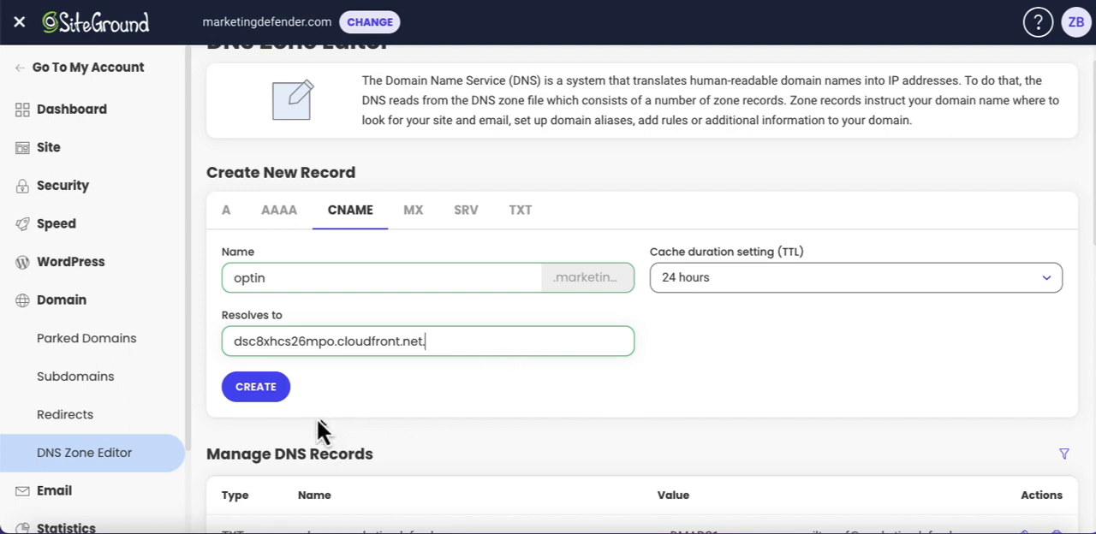
{"action": "left_click", "coordinate": [273, 396]}
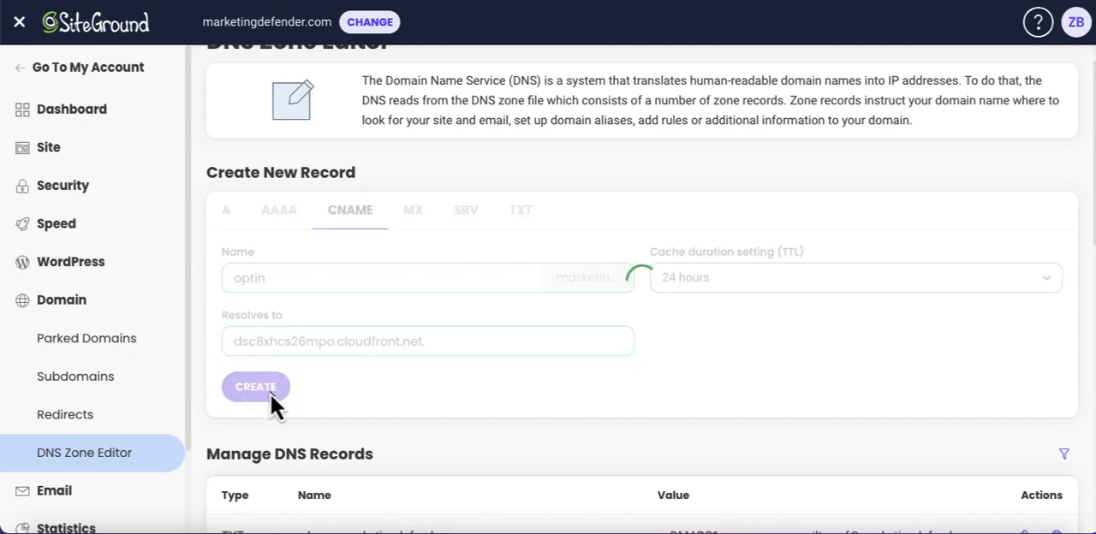
{"action": "scroll", "coordinate": [428, 315], "scroll_direction": "down", "scroll_amount": 1}
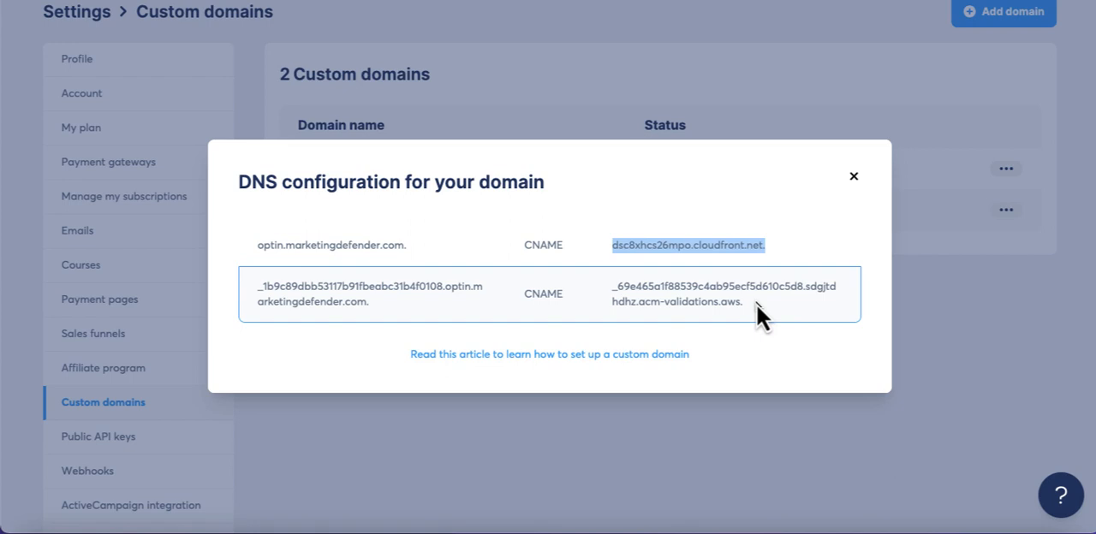
Switch back to systeme.io and copy the second CNAME record's name through the optin part, leaving out marketingdefender.com.
{"action": "double_click", "coordinate": [446, 287]}
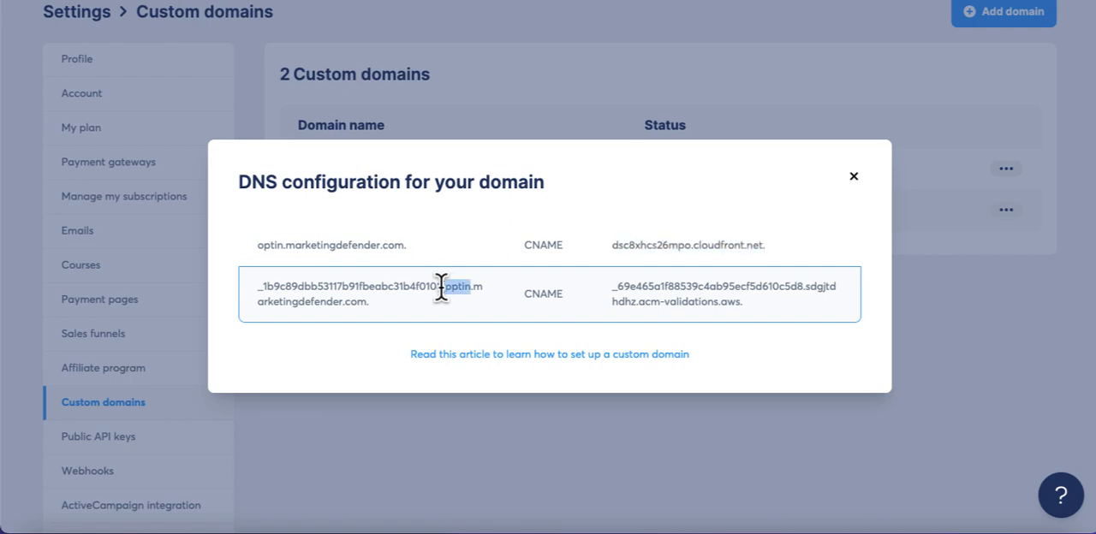
{"action": "left_click", "coordinate": [442, 289]}
{"action": "left_click_drag", "start_coordinate": [473, 287], "coordinate": [283, 288]}
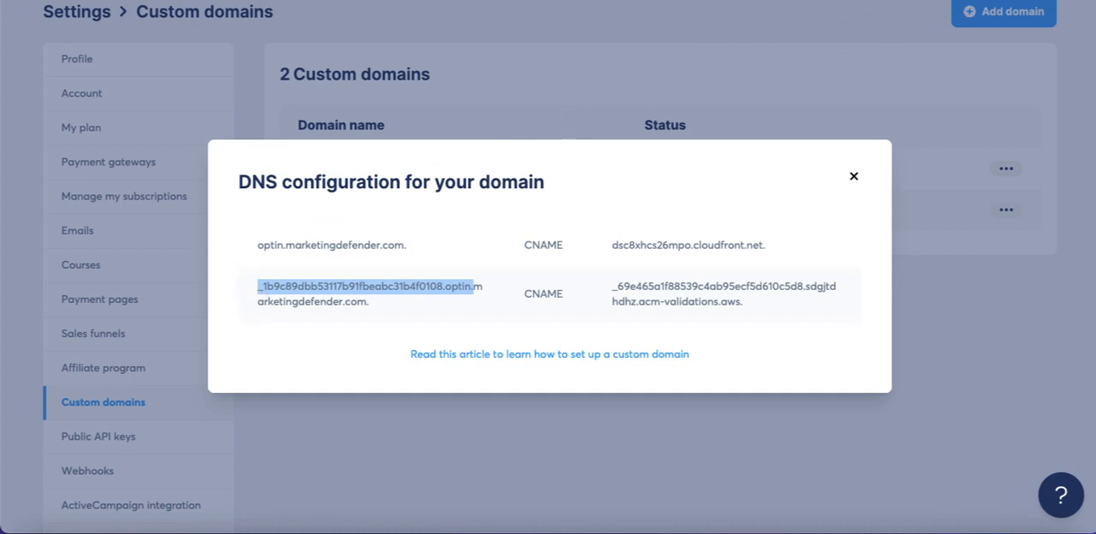
Return to SiteGround and check the DNS records list for the new optin CNAME entry.
{"action": "left_click", "coordinate": [958, 1]}
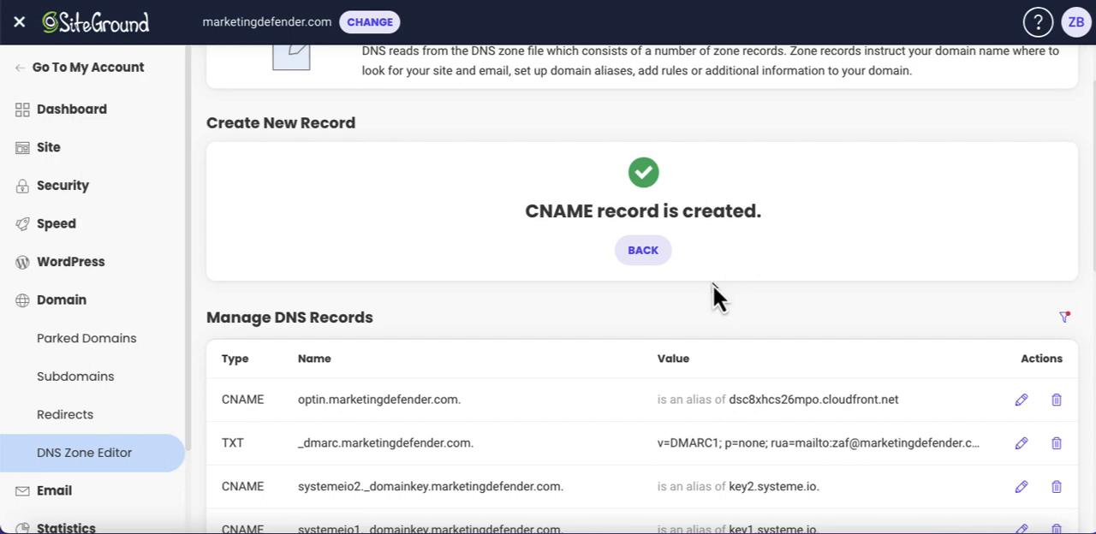
{"action": "scroll", "coordinate": [713, 291], "scroll_direction": "down", "scroll_amount": 1}
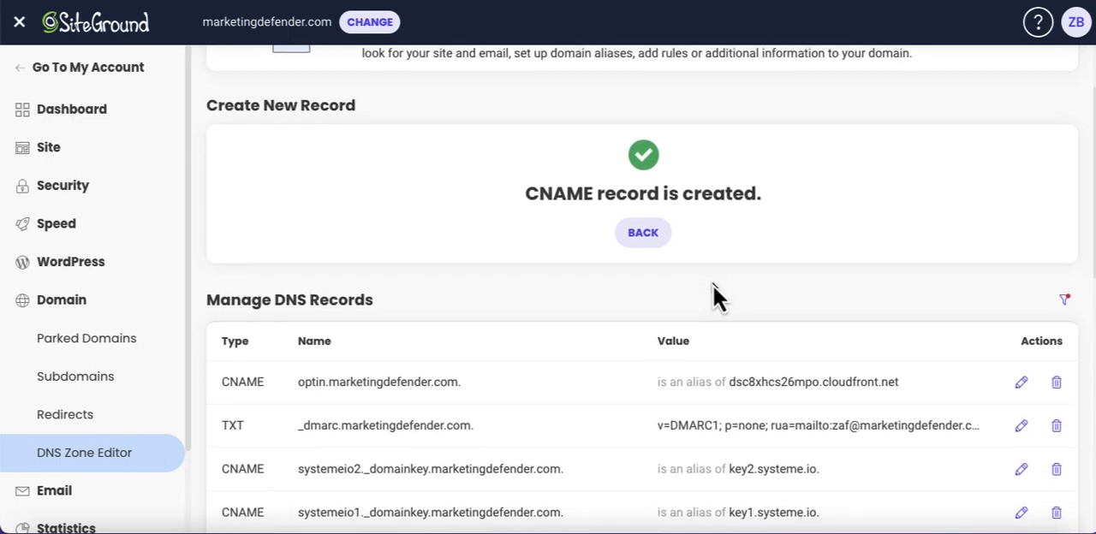
{"action": "scroll", "coordinate": [715, 292], "scroll_direction": "up", "scroll_amount": 2}
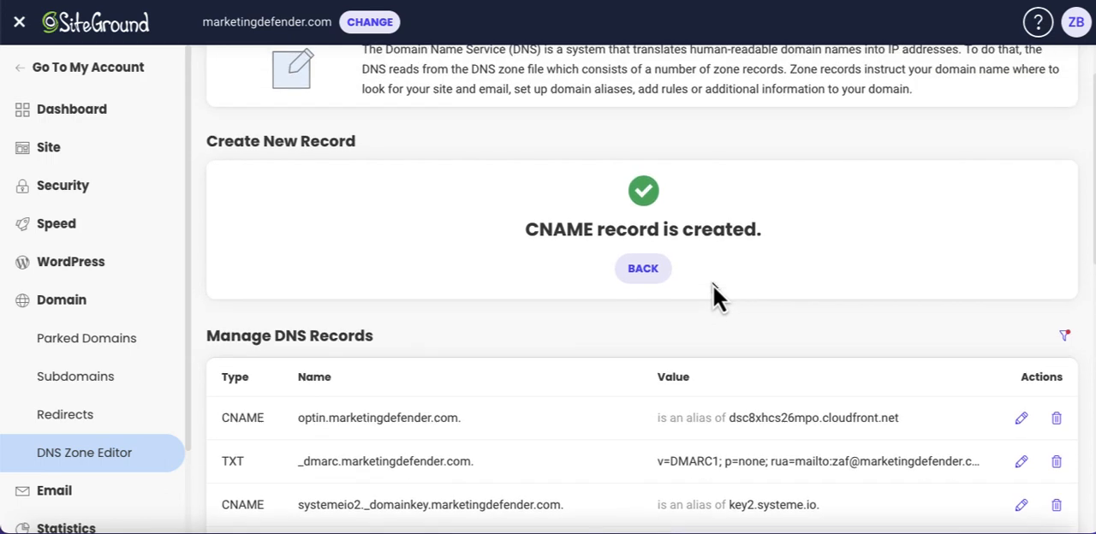
{"action": "scroll", "coordinate": [713, 291], "scroll_direction": "down", "scroll_amount": 1}
{"action": "scroll", "coordinate": [713, 291], "scroll_direction": "up", "scroll_amount": 2}
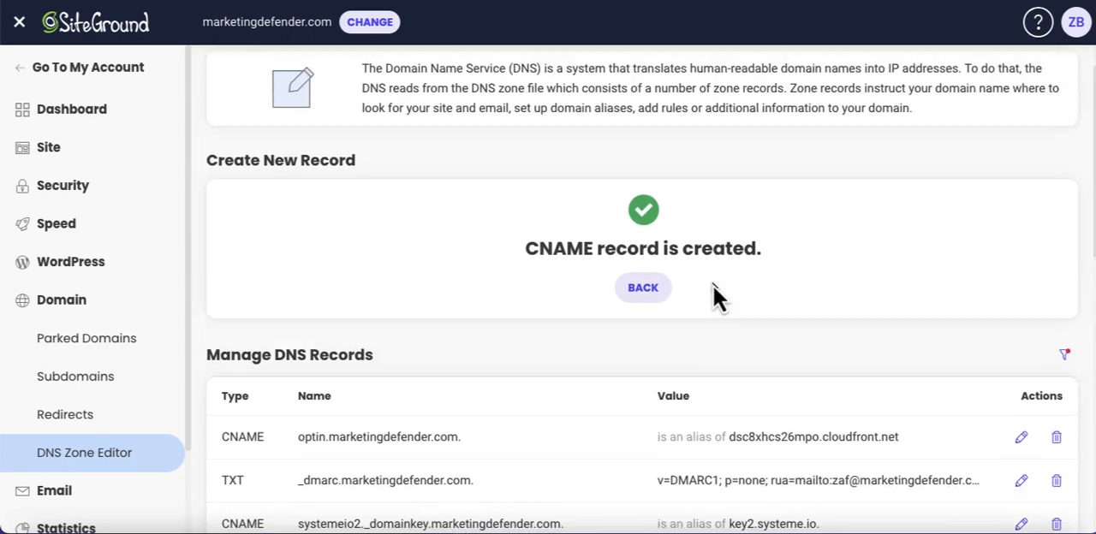
{"action": "scroll", "coordinate": [713, 291], "scroll_direction": "up", "scroll_amount": 3}
{"action": "scroll", "coordinate": [713, 291], "scroll_direction": "down", "scroll_amount": 4}
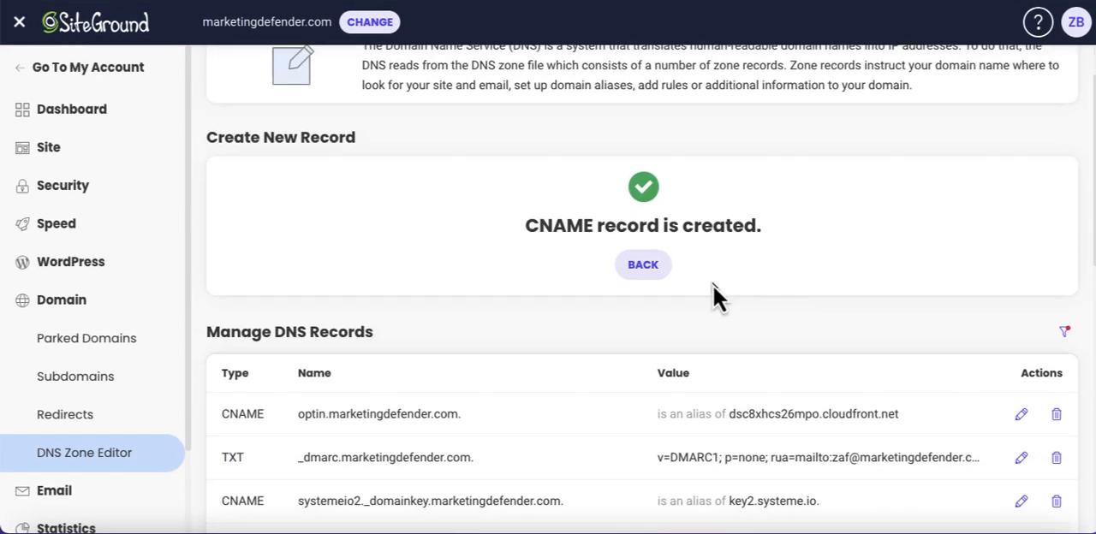
{"action": "scroll", "coordinate": [713, 291], "scroll_direction": "down", "scroll_amount": 4}
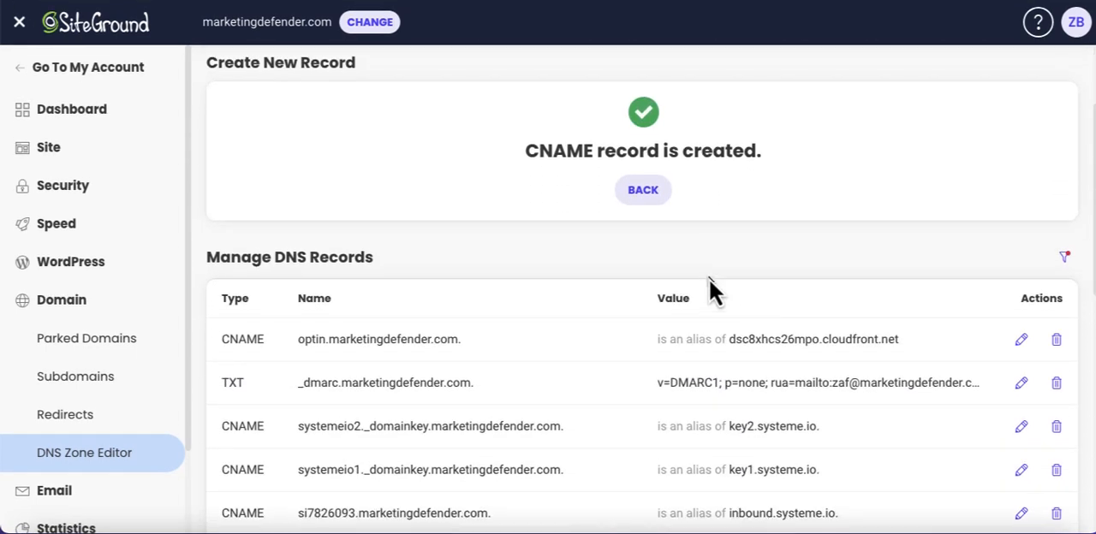
{"action": "scroll", "coordinate": [459, 169], "scroll_direction": "up", "scroll_amount": 2}
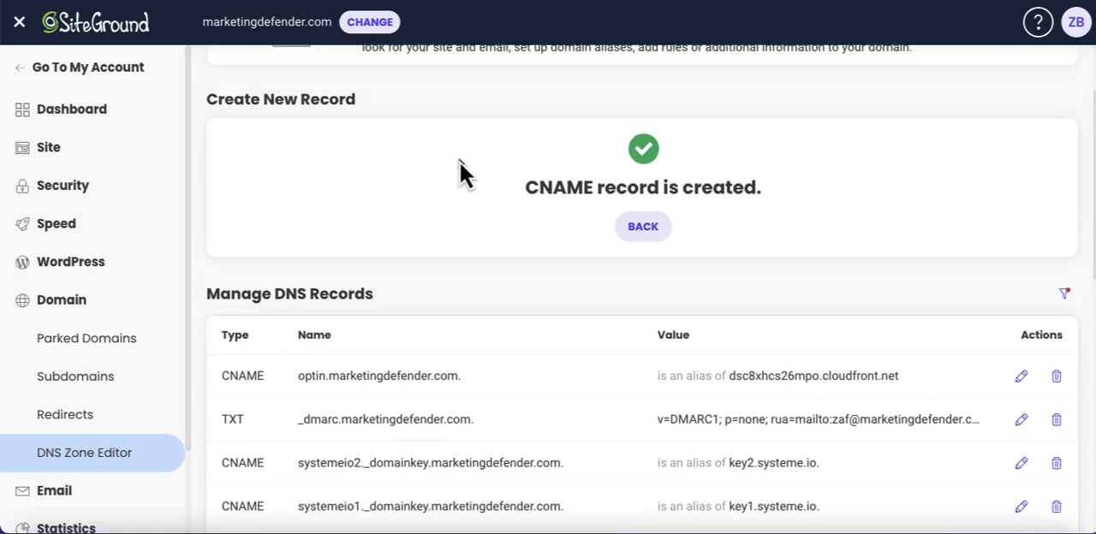
{"action": "scroll", "coordinate": [459, 168], "scroll_direction": "up", "scroll_amount": 5}
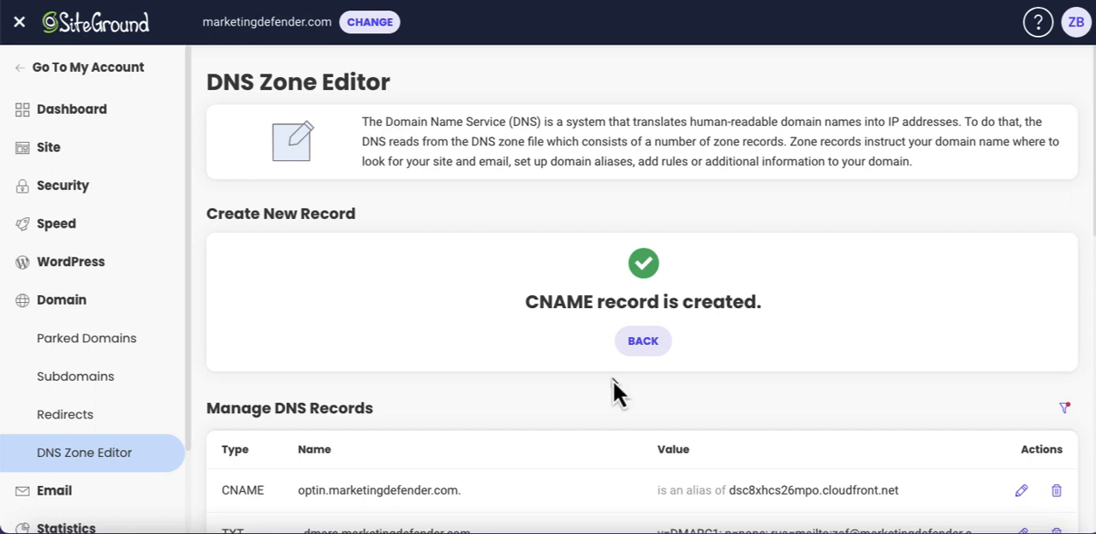
Start another CNAME record for marketingdefender.com and fill its name with the copied value ending in optin.
{"action": "left_click", "coordinate": [643, 342]}
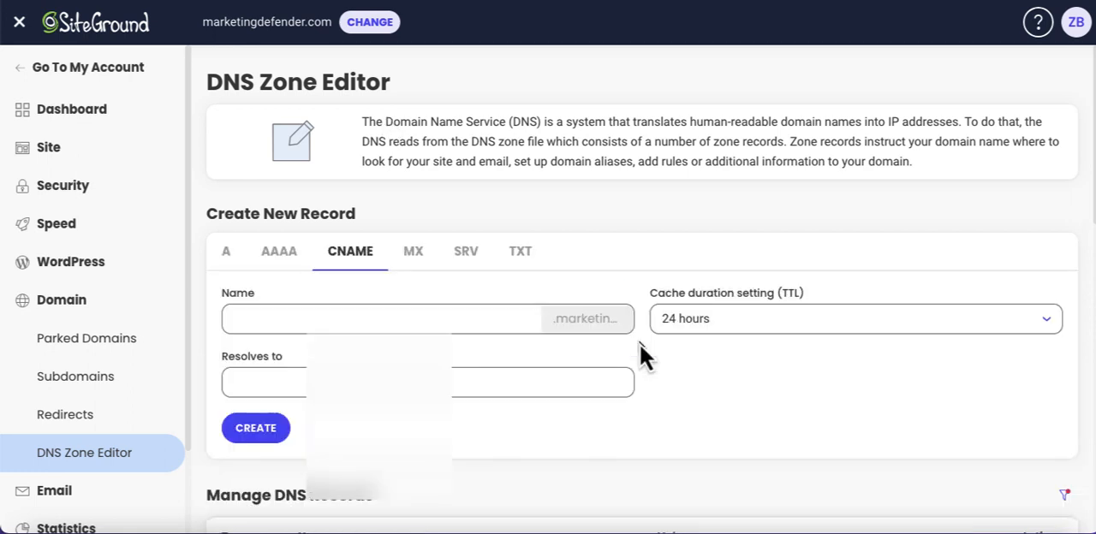
{"action": "left_click", "coordinate": [421, 315]}
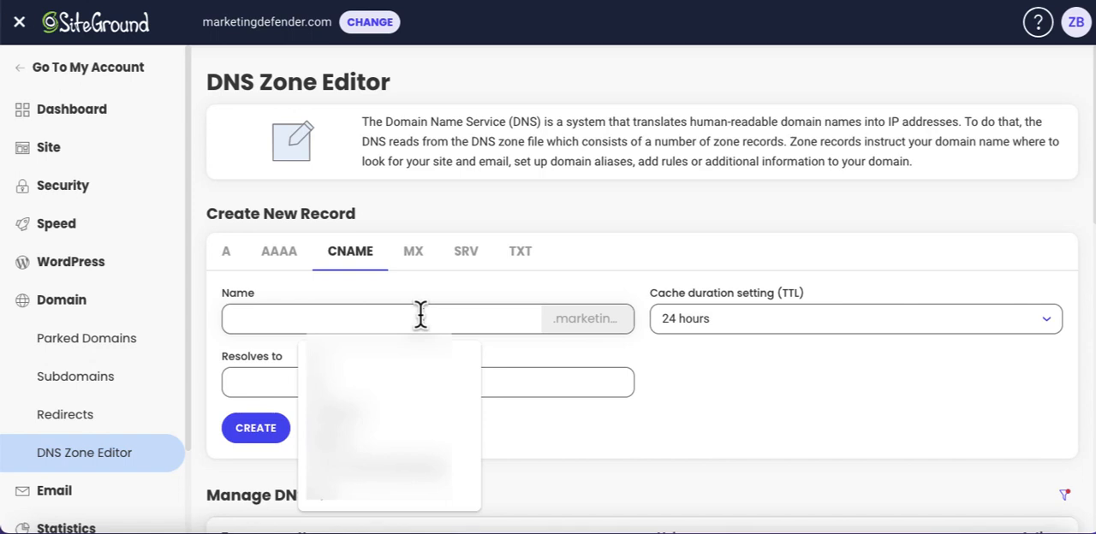
{"action": "type", "text": "_1b9c89dbb53117b91fbeabc3114f0108.optin."}
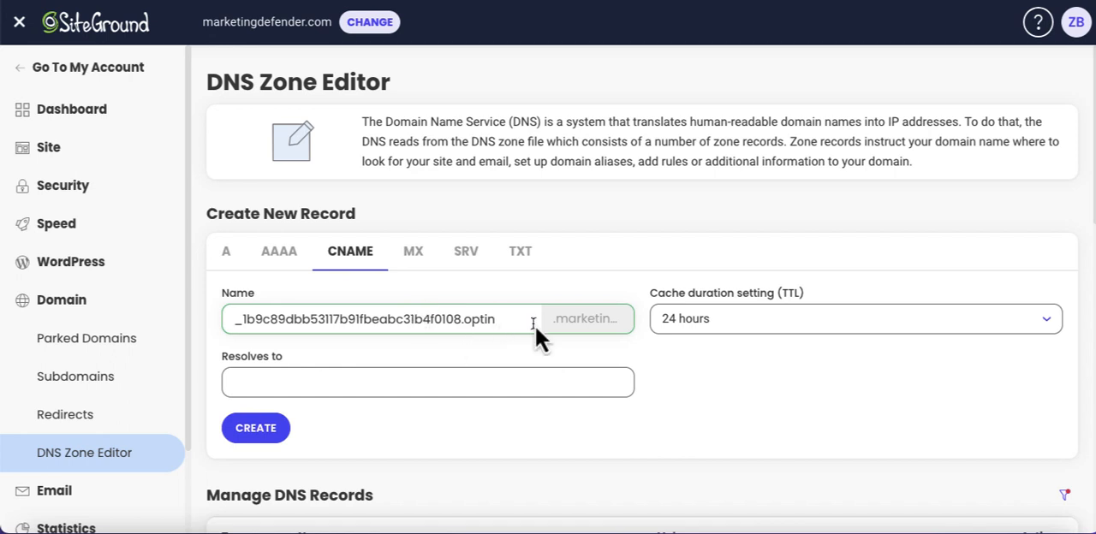
{"action": "type", "text": "."}
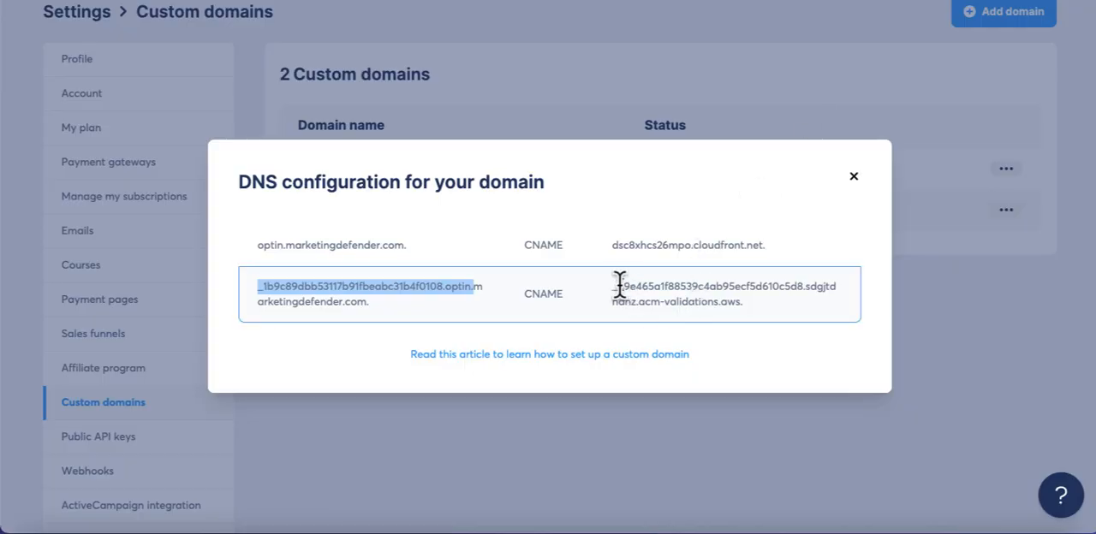
Copy the second record's acm-validations.aws target from systeme.io and create the SiteGround CNAME record with it, keeping no trailing dot after optin.
{"action": "left_click_drag", "start_coordinate": [613, 286], "coordinate": [734, 300]}
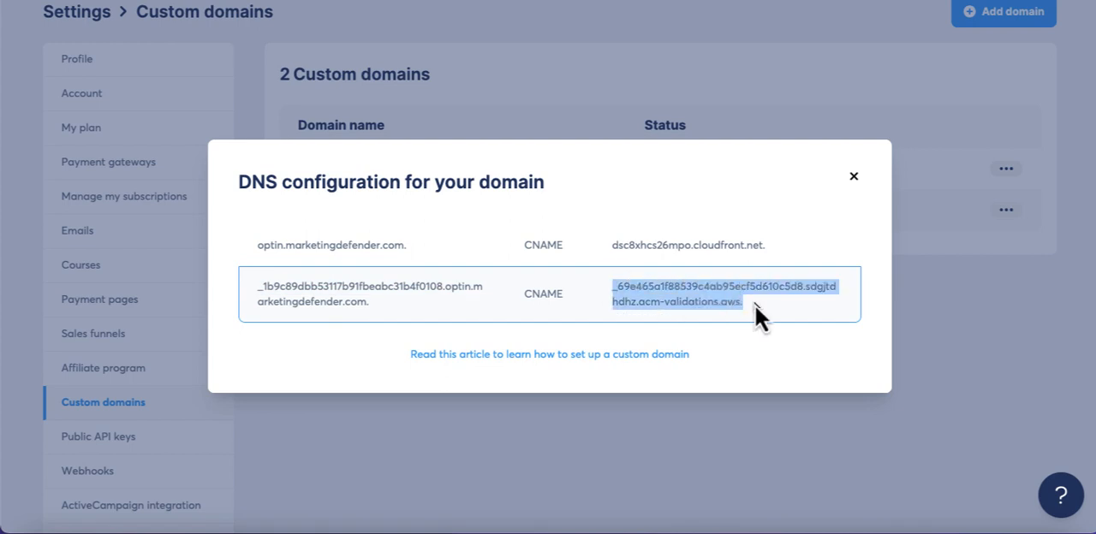
{"action": "left_click", "coordinate": [975, 1]}
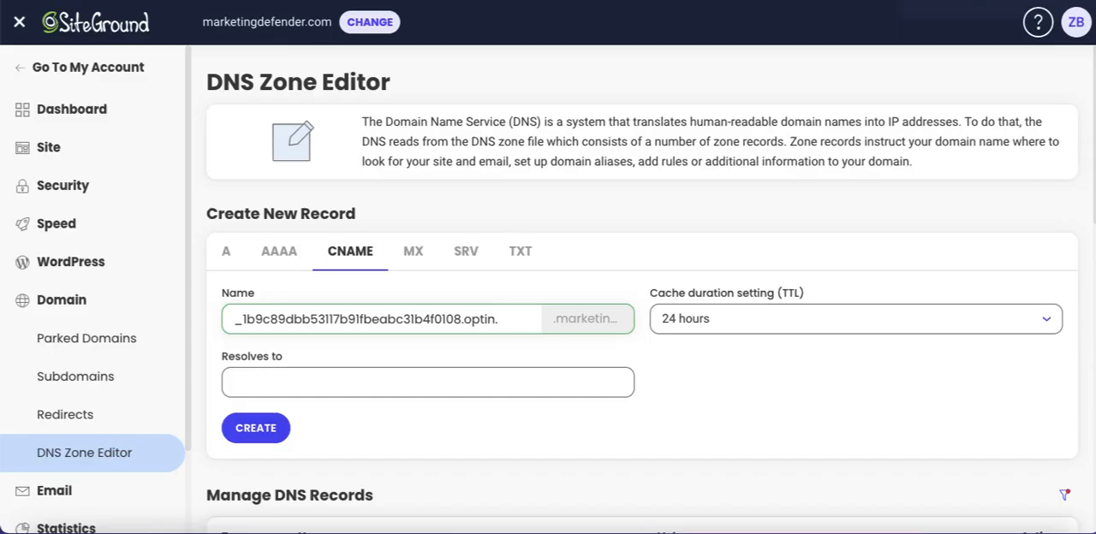
{"action": "left_click", "coordinate": [545, 373]}
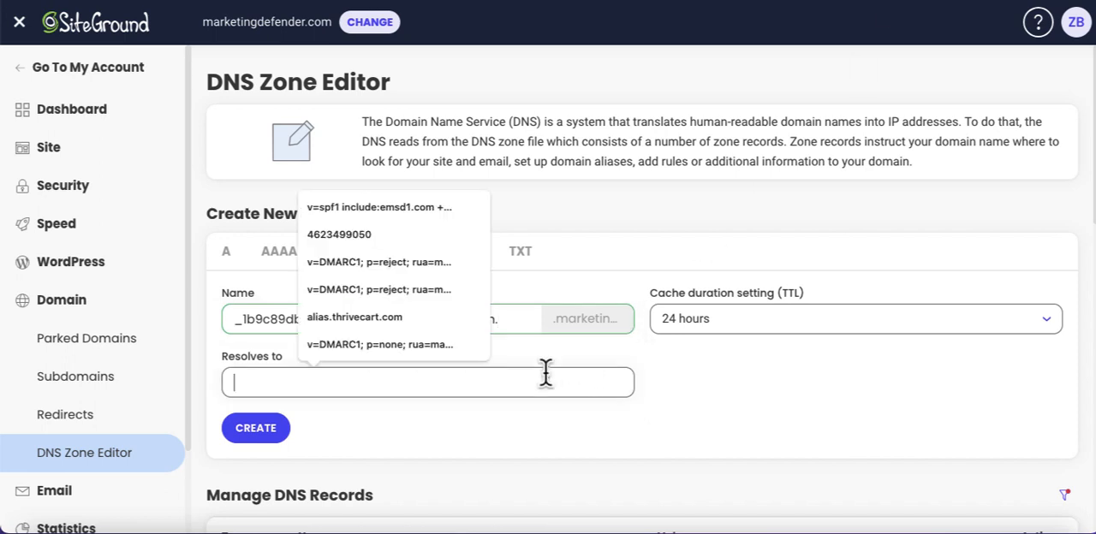
{"action": "key", "text": "ctrl+v"}
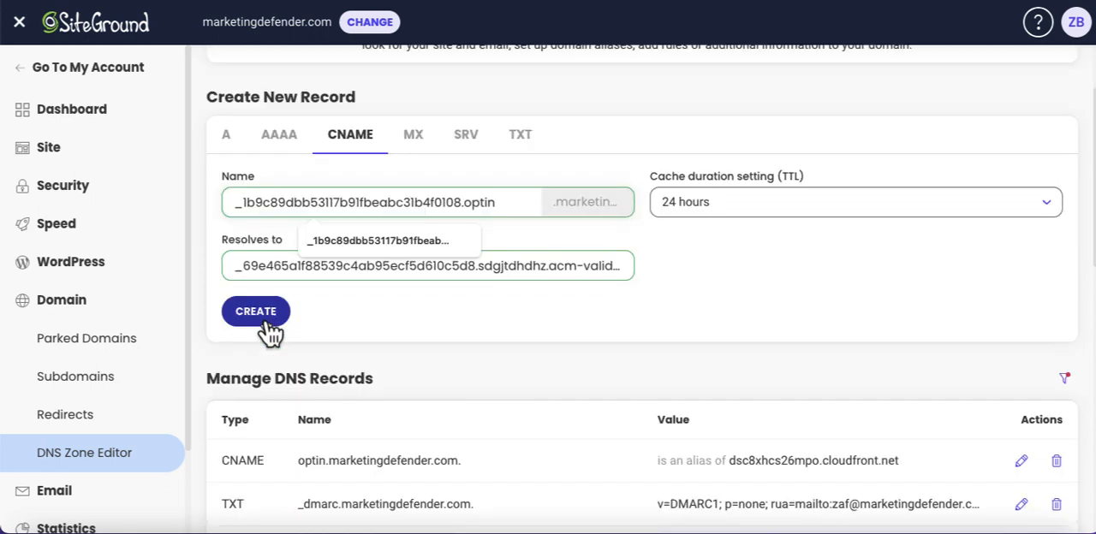
{"action": "left_click", "coordinate": [257, 314]}
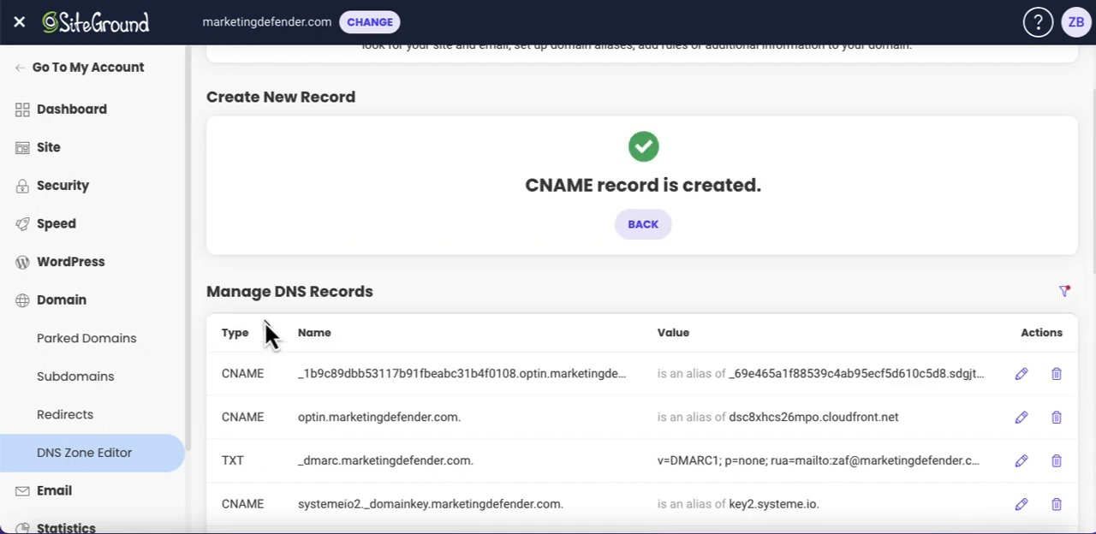
{"action": "scroll", "coordinate": [538, 235], "scroll_direction": "down", "scroll_amount": 1}
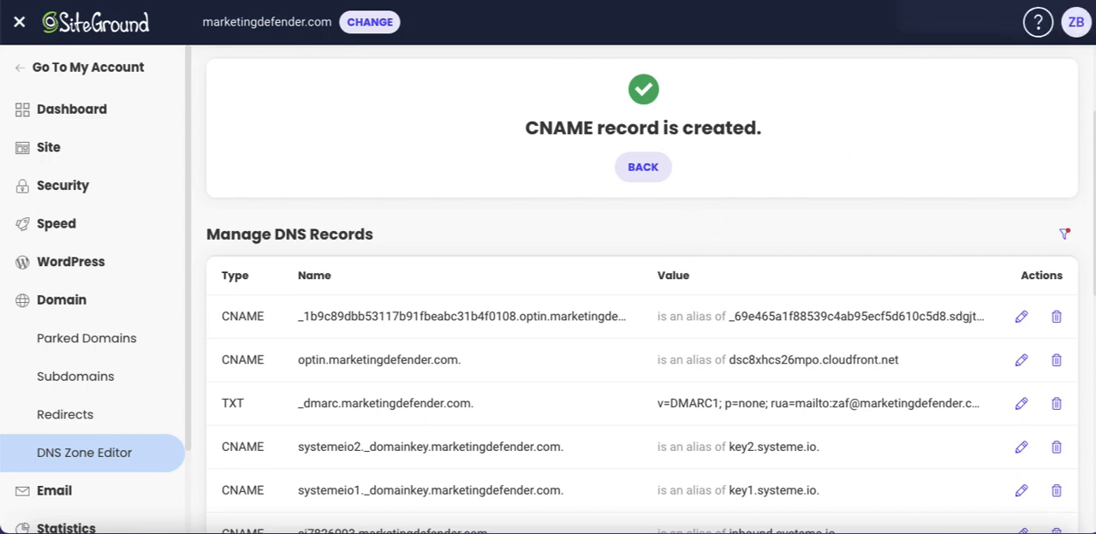
Switch to DNS Checker and run a CNAME propagation lookup for optin.marketingdefender.com.
{"action": "left_click", "coordinate": [968, 0]}
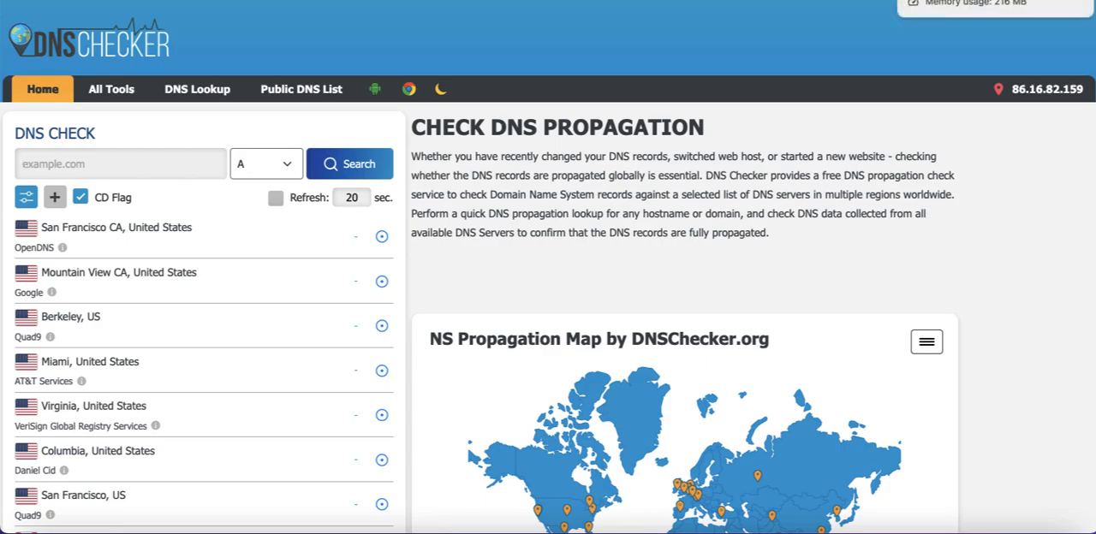
{"action": "left_click", "coordinate": [968, 0]}
{"action": "left_click", "coordinate": [967, 0]}
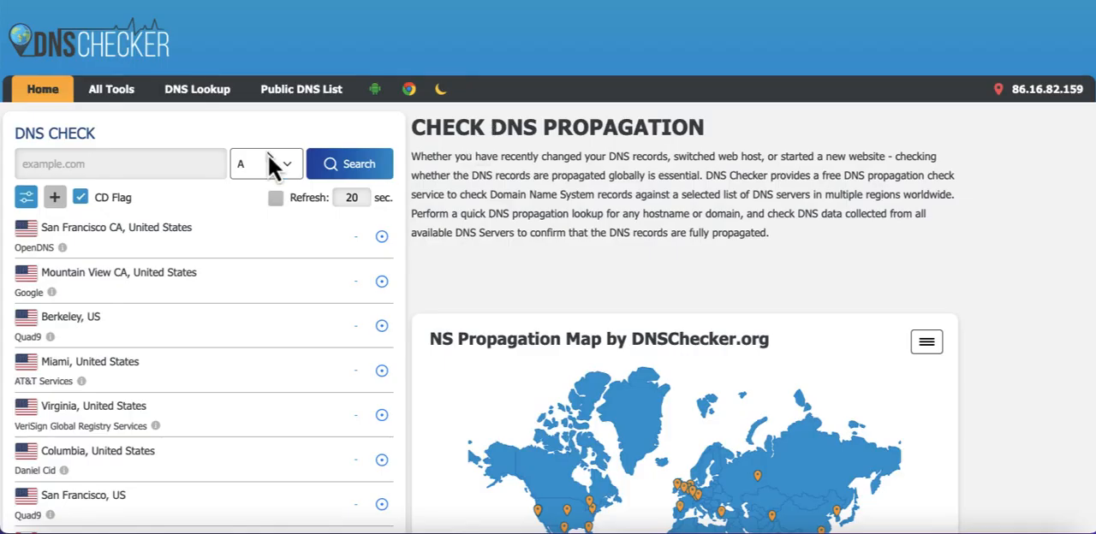
{"action": "left_click", "coordinate": [288, 166]}
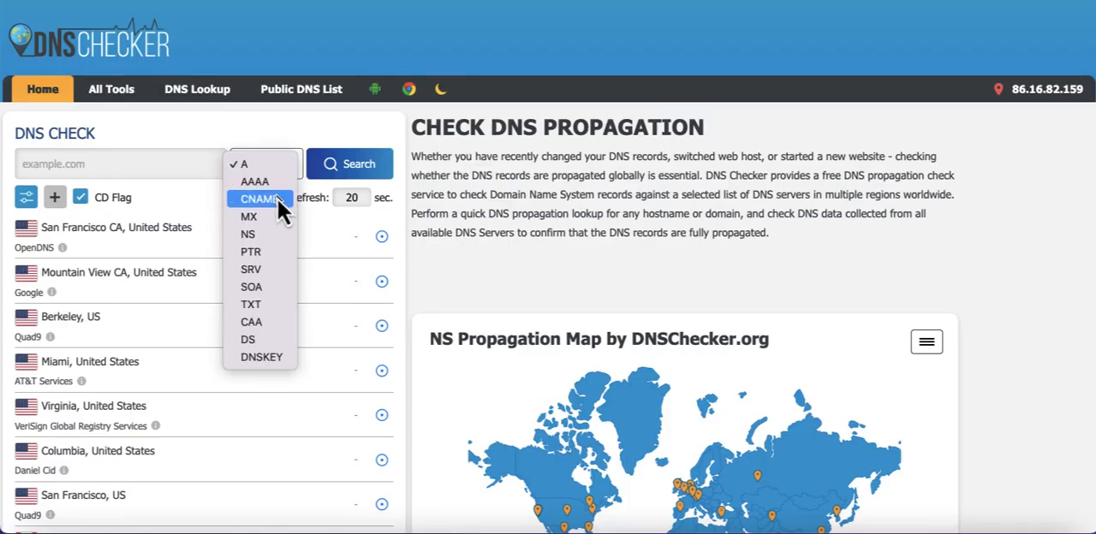
{"action": "left_click", "coordinate": [259, 198]}
{"action": "left_click", "coordinate": [165, 164]}
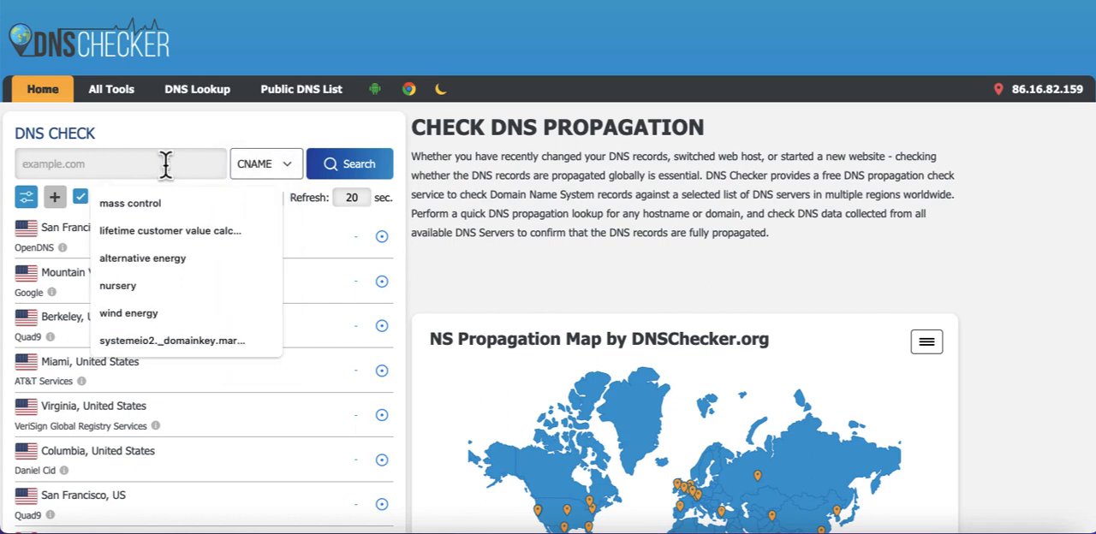
{"action": "type", "text": "optin."}
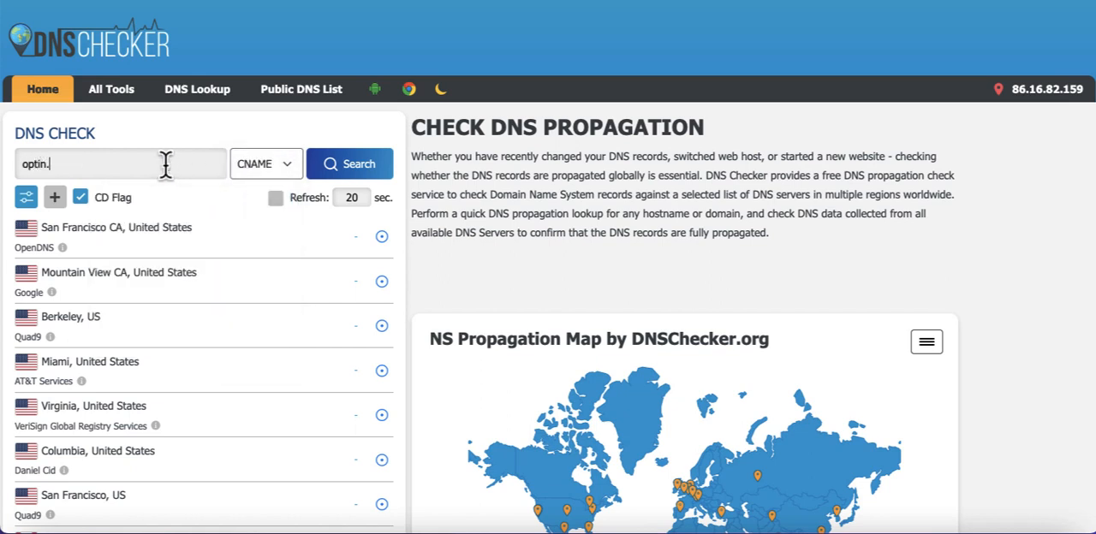
{"action": "type", "text": "marketingdefender."}
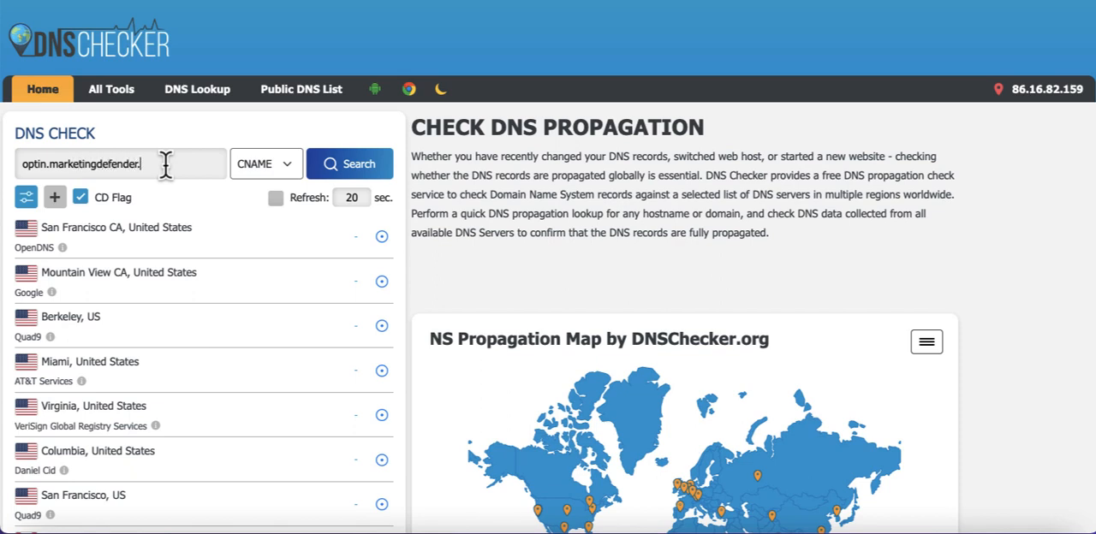
{"action": "type", "text": "com"}
{"action": "left_click", "coordinate": [344, 168]}
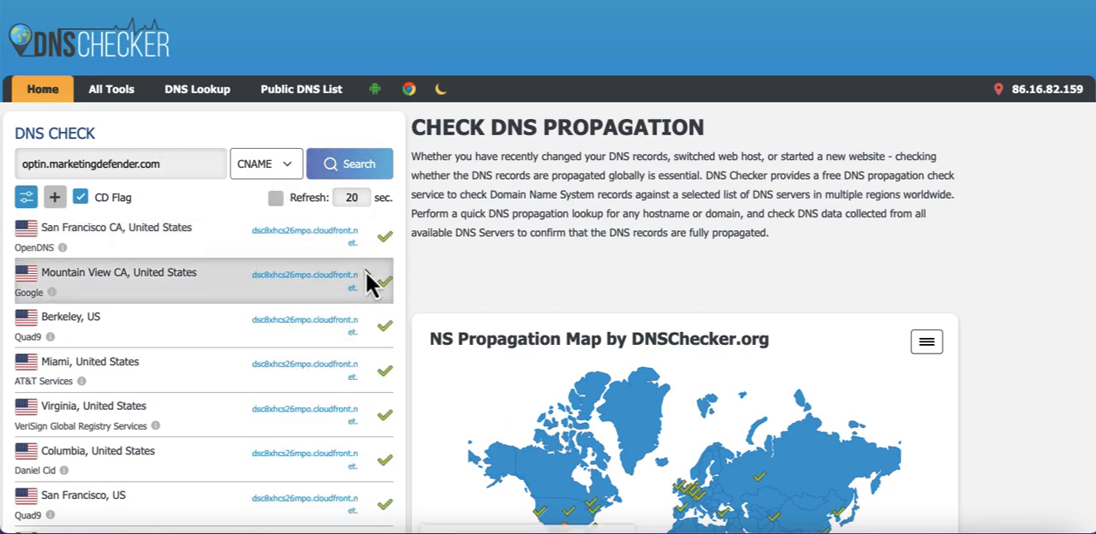
Examine the worldwide server list and propagation map for the optin subdomain's CNAME resolution.
{"action": "scroll", "coordinate": [423, 298], "scroll_direction": "down", "scroll_amount": 3}
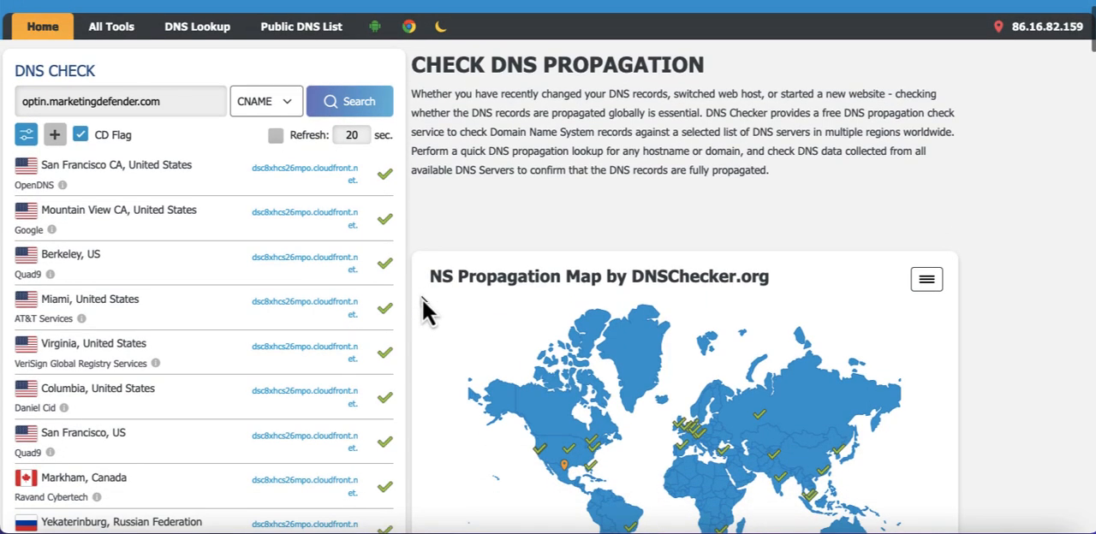
{"action": "scroll", "coordinate": [422, 298], "scroll_direction": "down", "scroll_amount": 5}
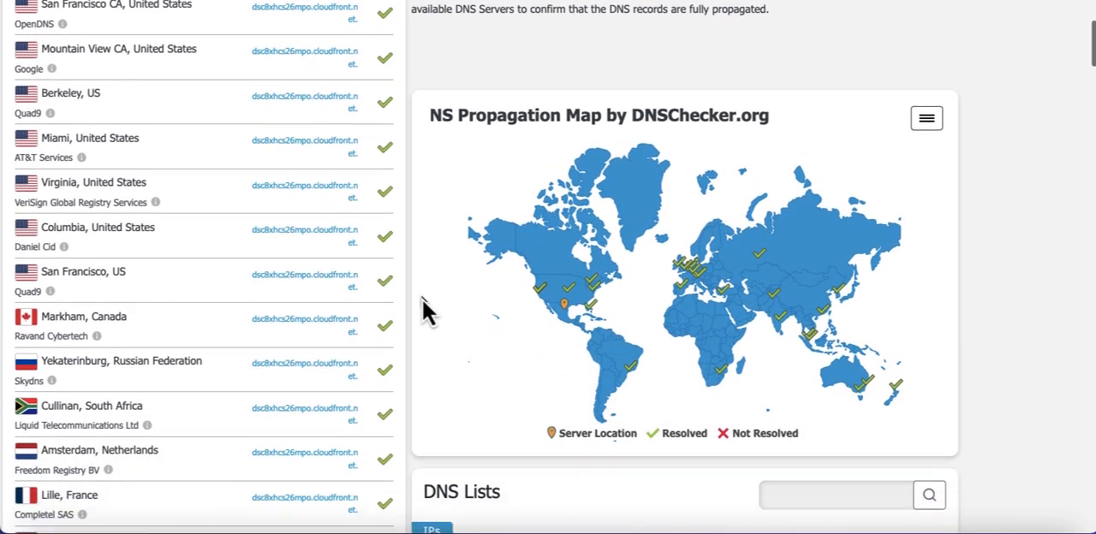
{"action": "scroll", "coordinate": [423, 299], "scroll_direction": "down", "scroll_amount": 6}
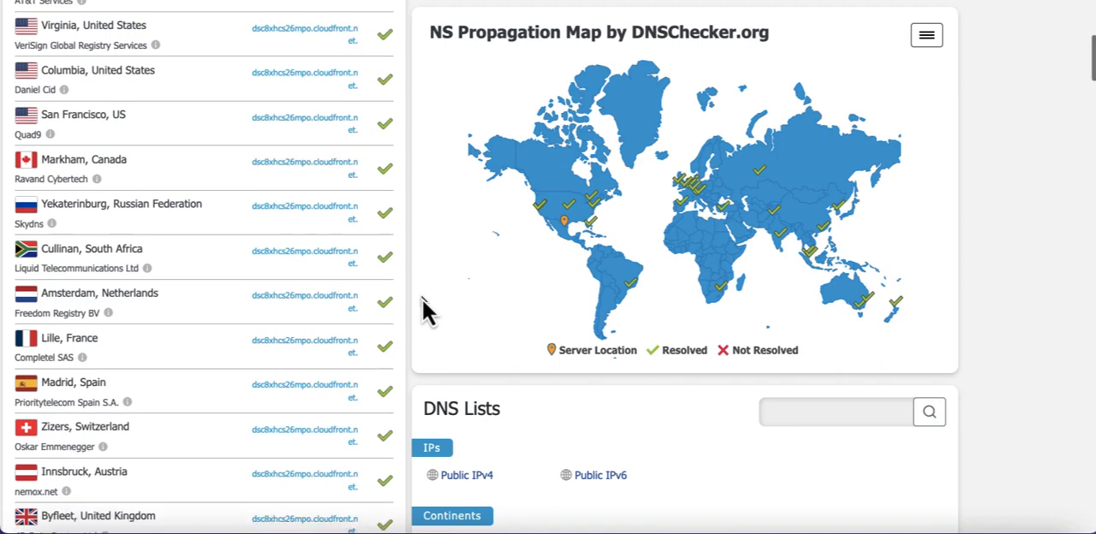
{"action": "scroll", "coordinate": [422, 308], "scroll_direction": "down", "scroll_amount": 3}
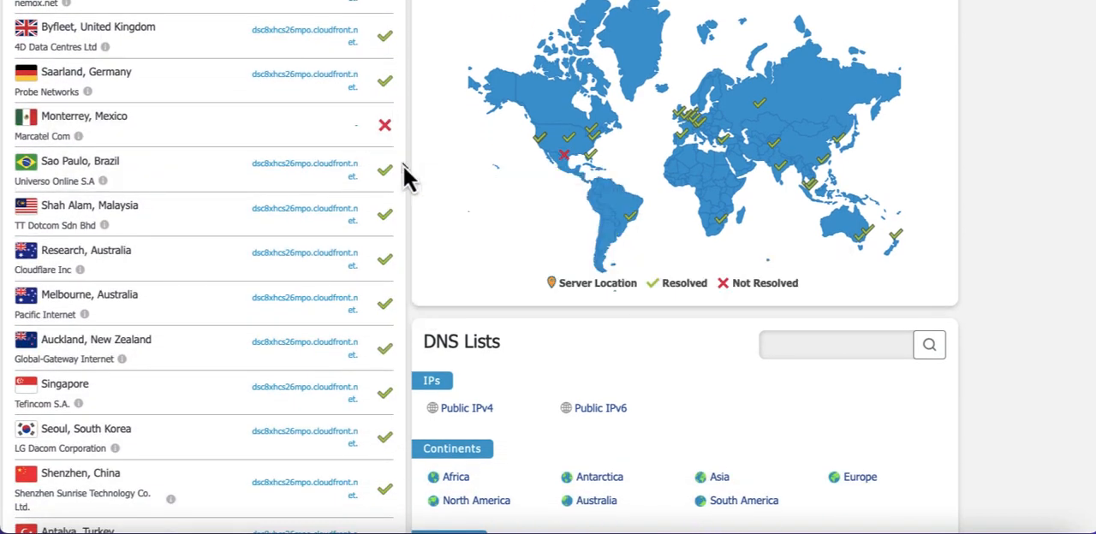
{"action": "scroll", "coordinate": [403, 176], "scroll_direction": "down", "scroll_amount": 5}
{"action": "scroll", "coordinate": [404, 165], "scroll_direction": "up", "scroll_amount": 10}
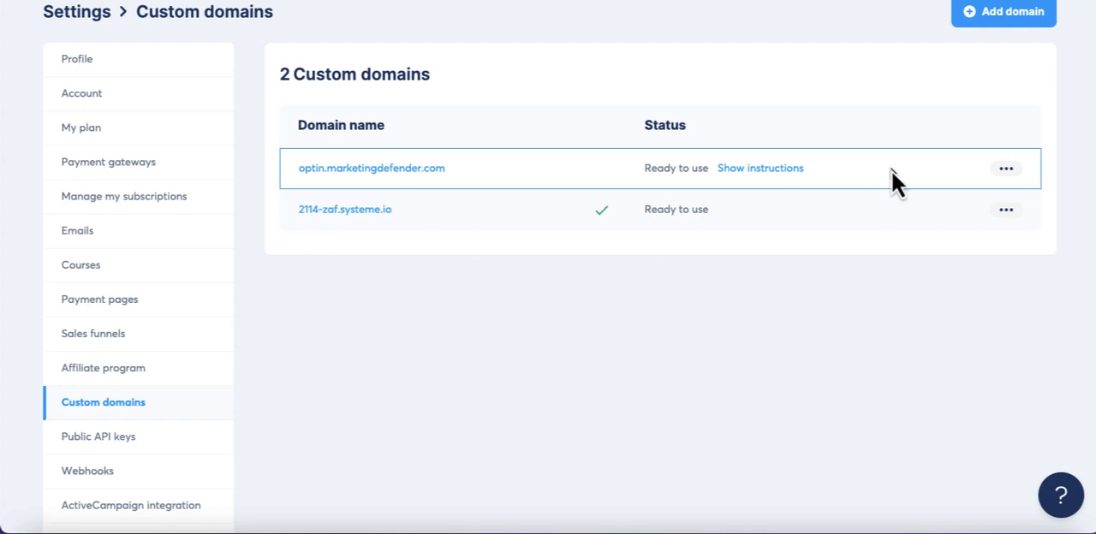
Mark optin.marketingdefender.com as the default domain in systeme.io's custom domains.
{"action": "left_click", "coordinate": [1006, 170]}
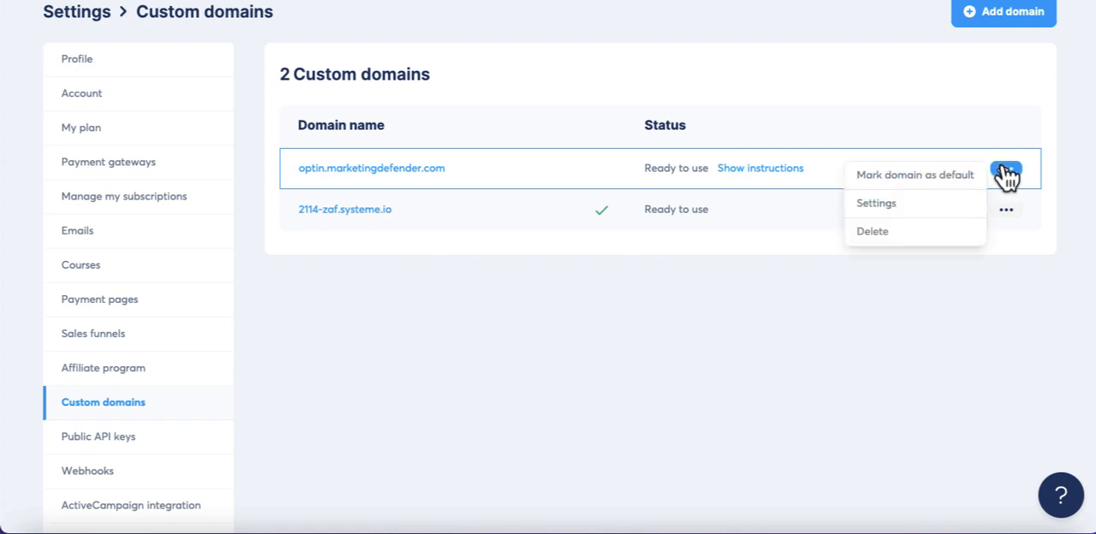
{"action": "left_click", "coordinate": [942, 177]}
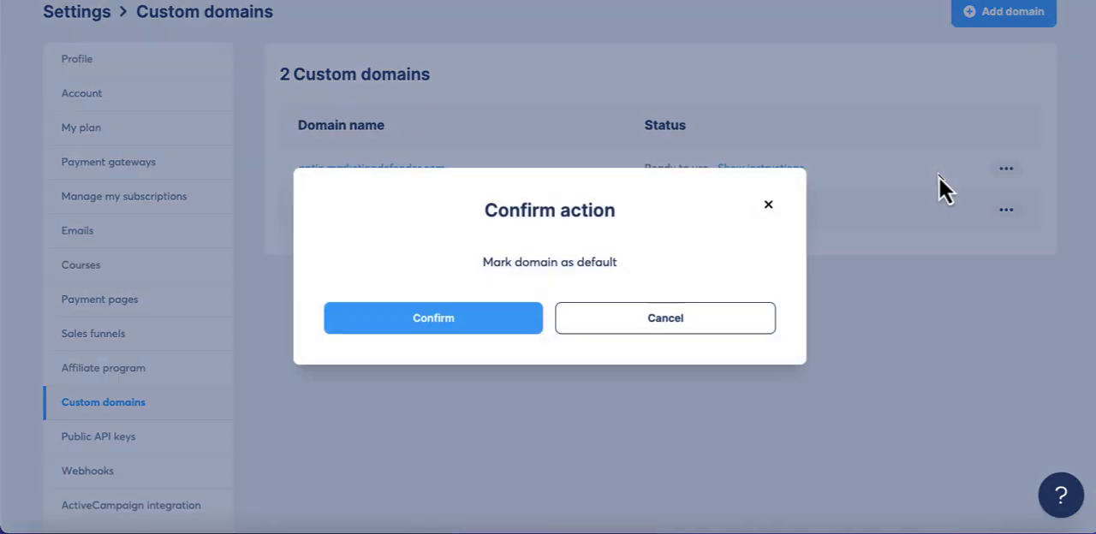
{"action": "left_click", "coordinate": [485, 322]}
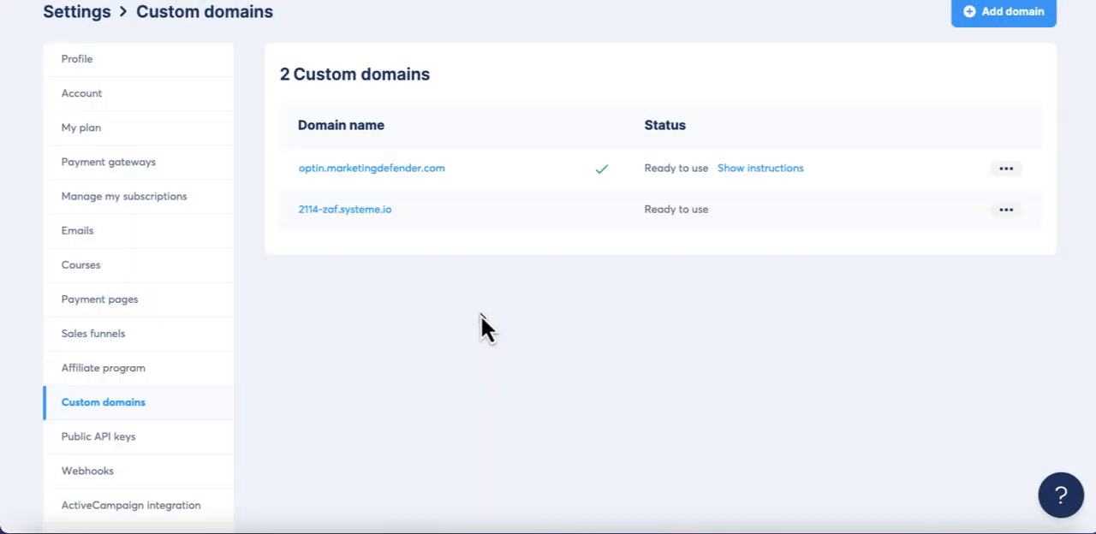
Save the Beginners Email Marketing funnel's settings with optin.marketingdefender.com as its funnel domain.
{"action": "scroll", "coordinate": [481, 316], "scroll_direction": "up", "scroll_amount": 2}
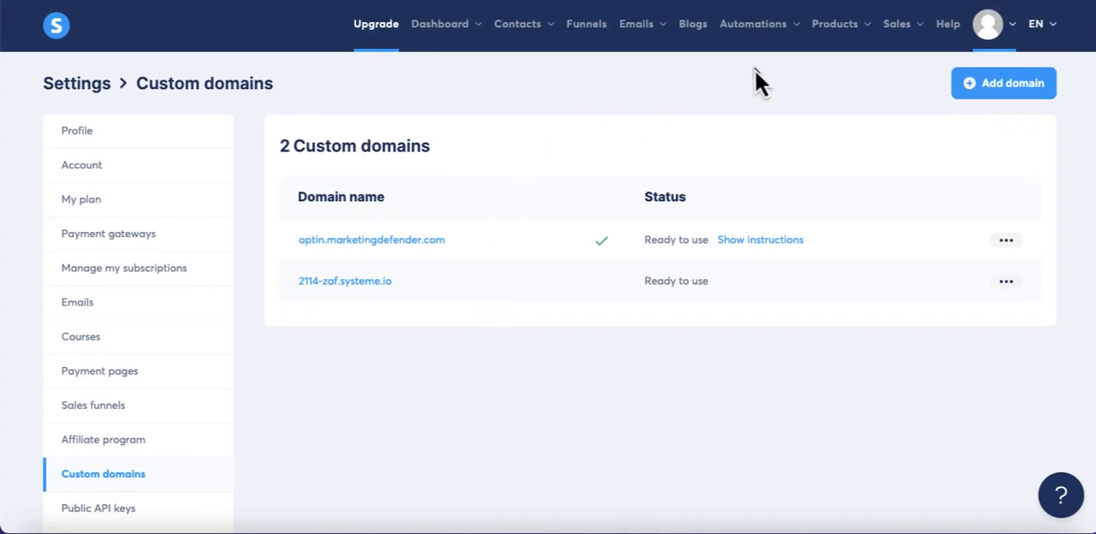
{"action": "left_click", "coordinate": [587, 27]}
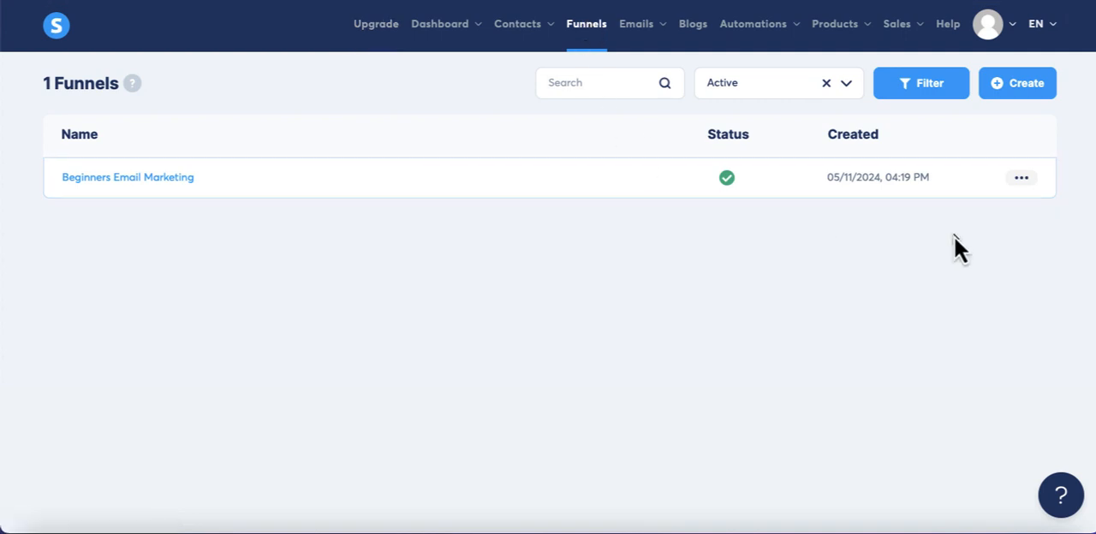
{"action": "left_click", "coordinate": [1022, 182]}
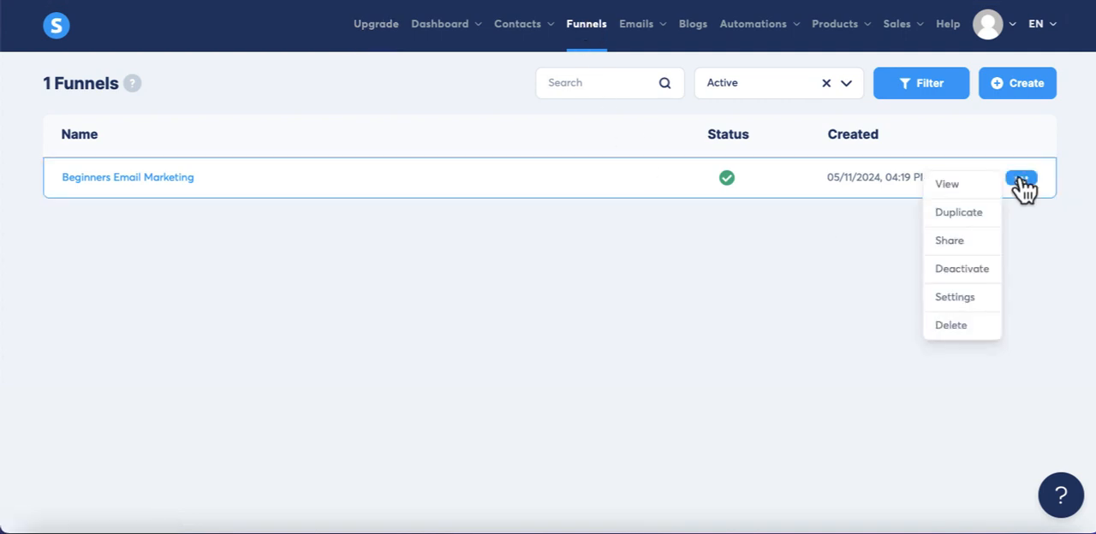
{"action": "left_click", "coordinate": [966, 295]}
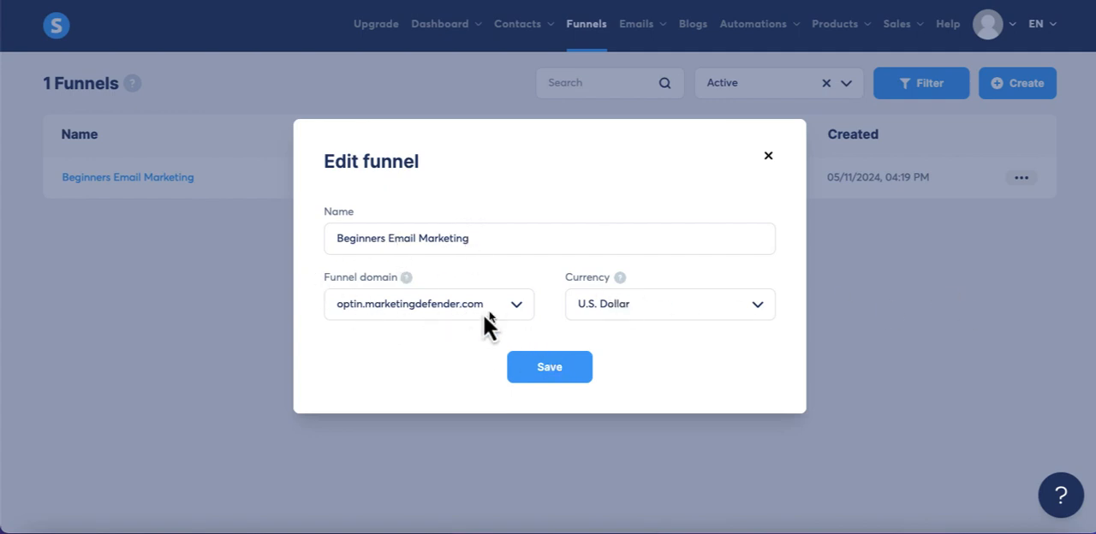
{"action": "left_click", "coordinate": [538, 370]}
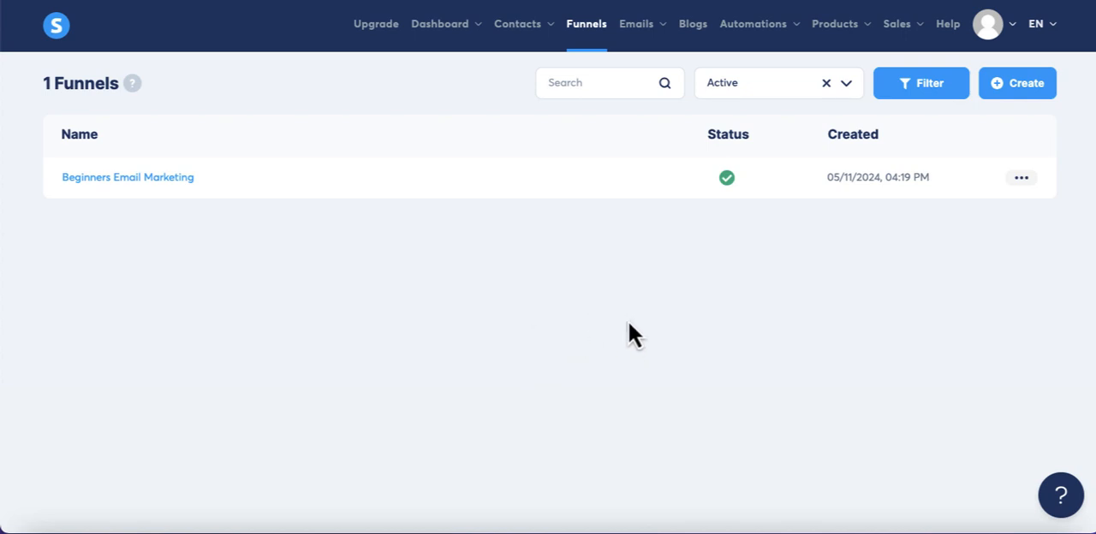
Copy the squeeze page's URL from the Beginners Email Marketing funnel and view the live page in a new browser tab.
{"action": "left_click", "coordinate": [159, 179]}
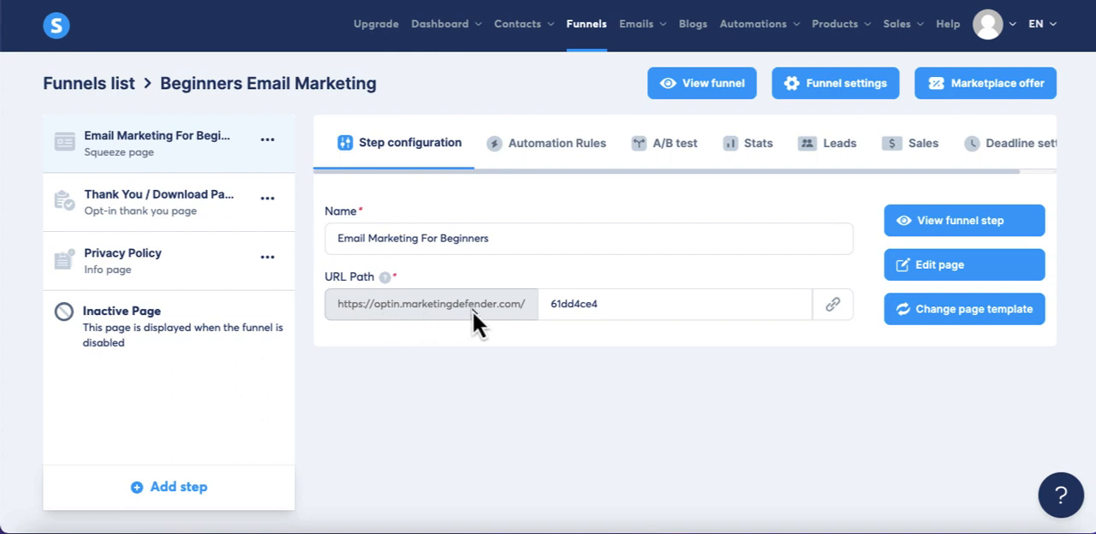
{"action": "left_click", "coordinate": [833, 307]}
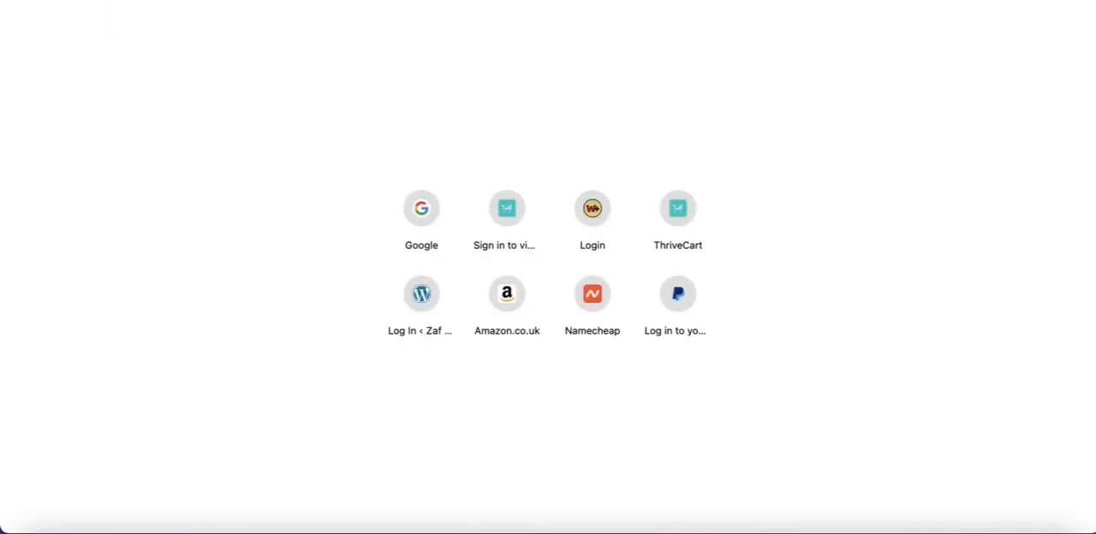
{"action": "key", "text": "super+v"}
{"action": "key", "text": "Return"}
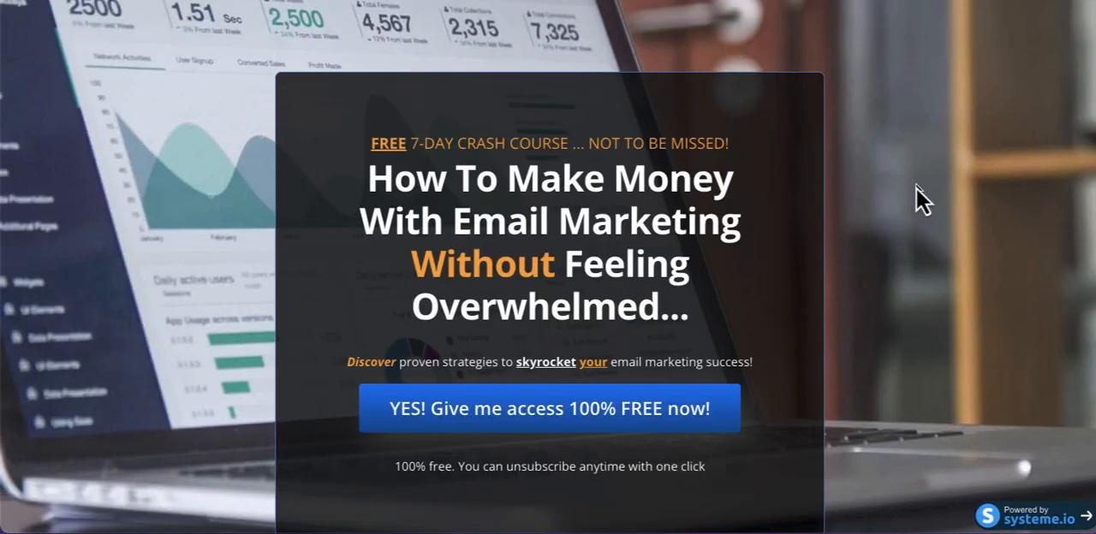
{"action": "scroll", "coordinate": [916, 188], "scroll_direction": "down", "scroll_amount": 2}
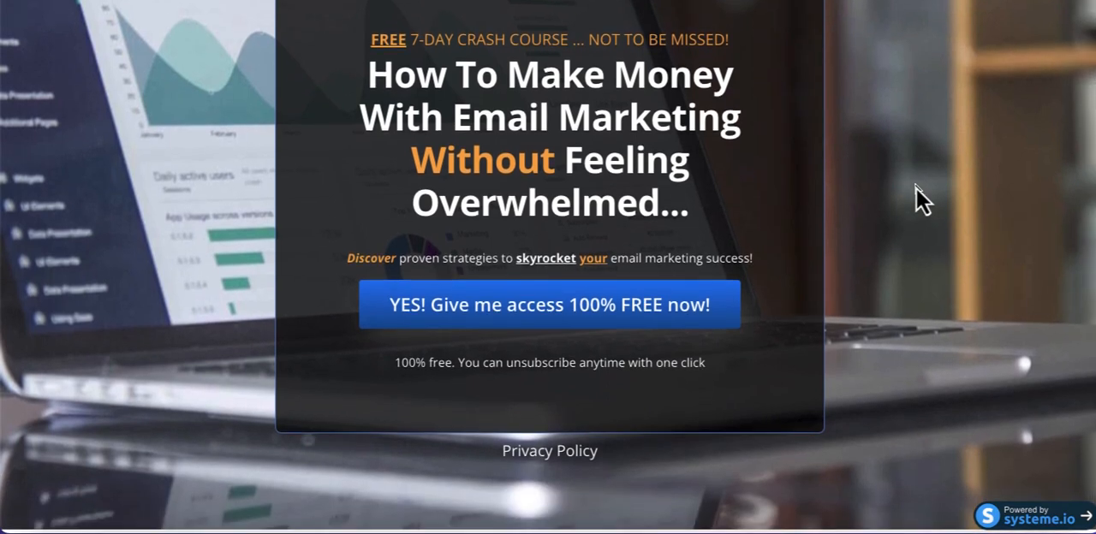
{"action": "scroll", "coordinate": [916, 187], "scroll_direction": "up", "scroll_amount": 2}
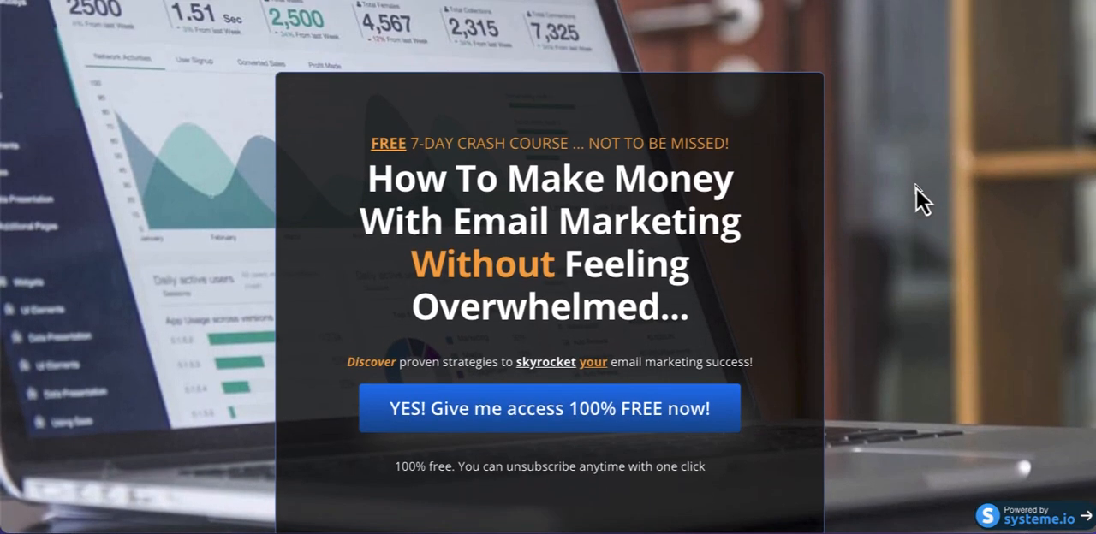
{"action": "scroll", "coordinate": [916, 188], "scroll_direction": "down", "scroll_amount": 1}
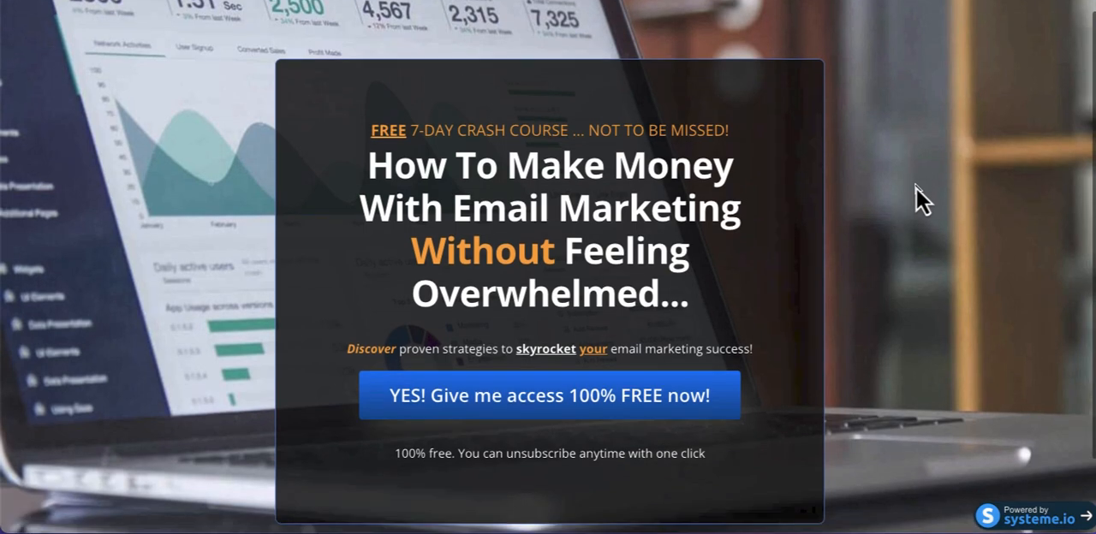
{"action": "scroll", "coordinate": [916, 187], "scroll_direction": "up", "scroll_amount": 1}
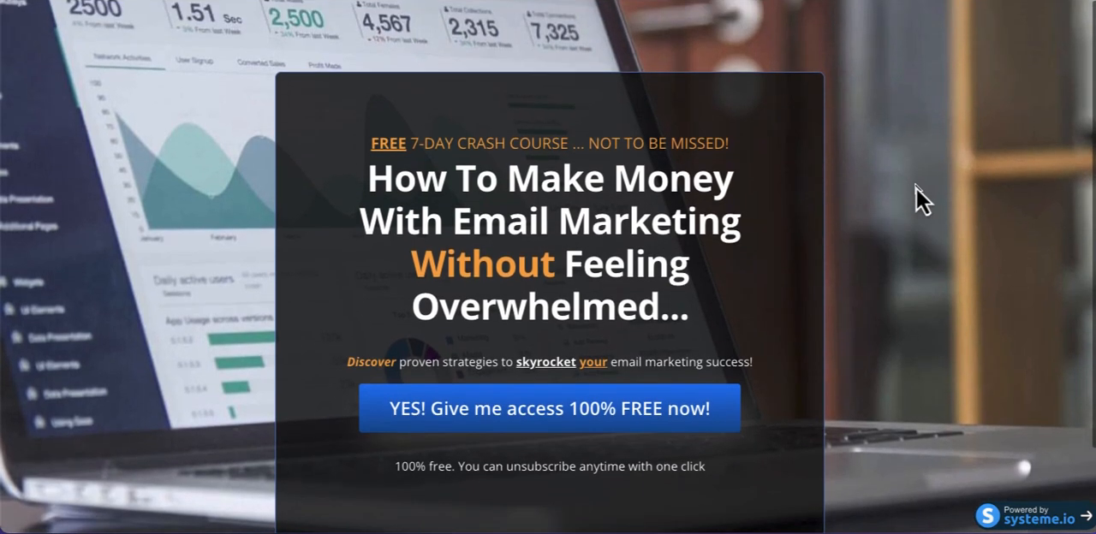